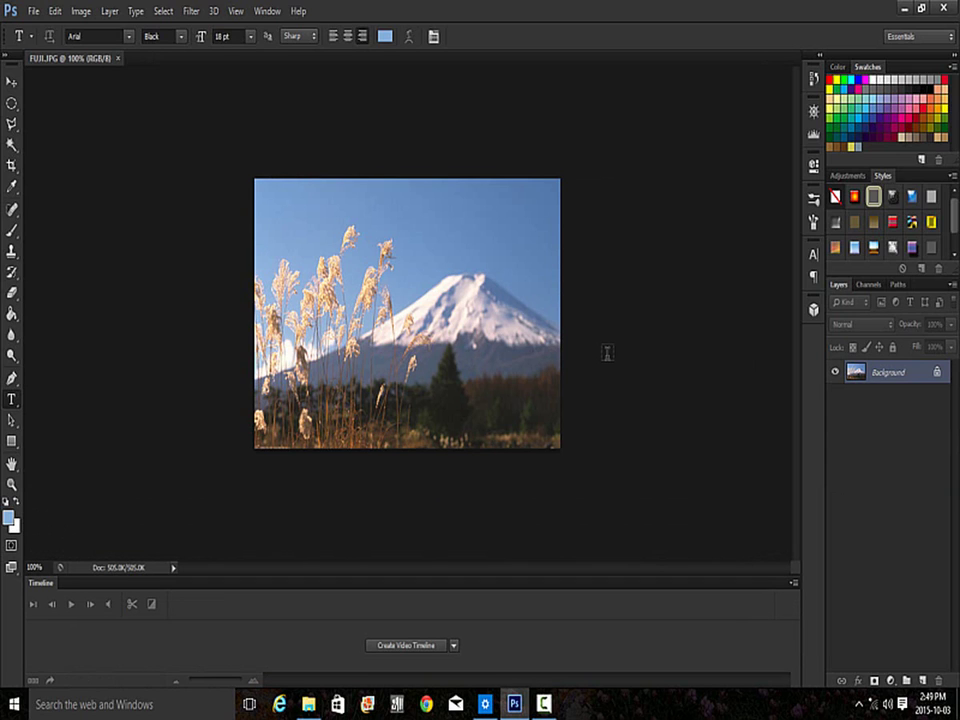
# - Select all of the FUJI.JPG Mount Fuji photo with Ctrl+A
pyautogui.hotkey('ctrl', 'a')
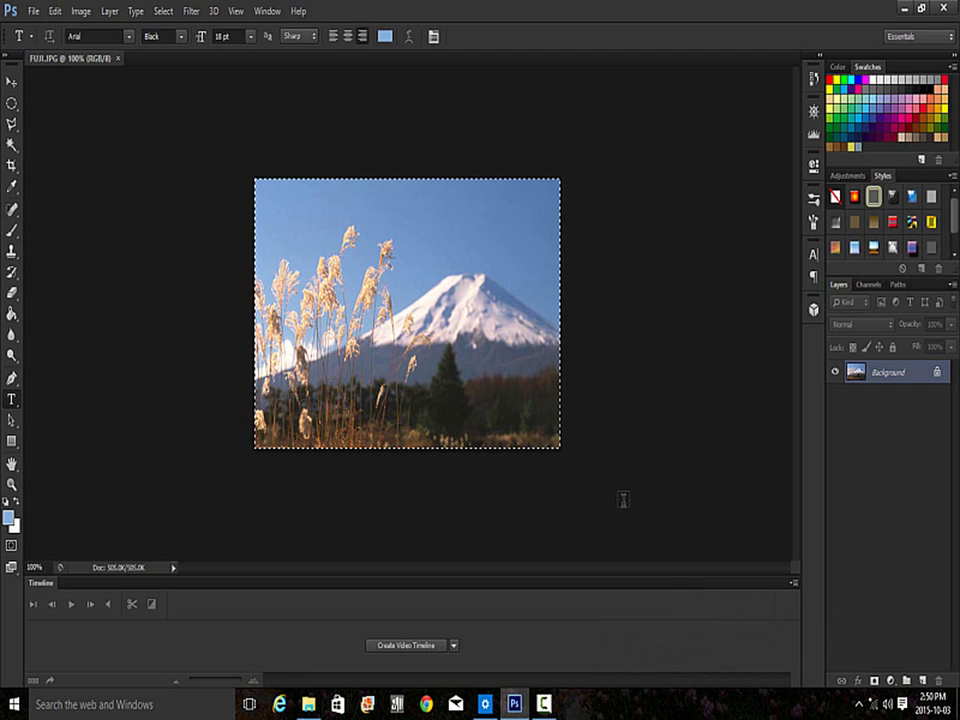
# - Create a new 5 × 5 inch document named FujiText
pyautogui.click(32, 11)
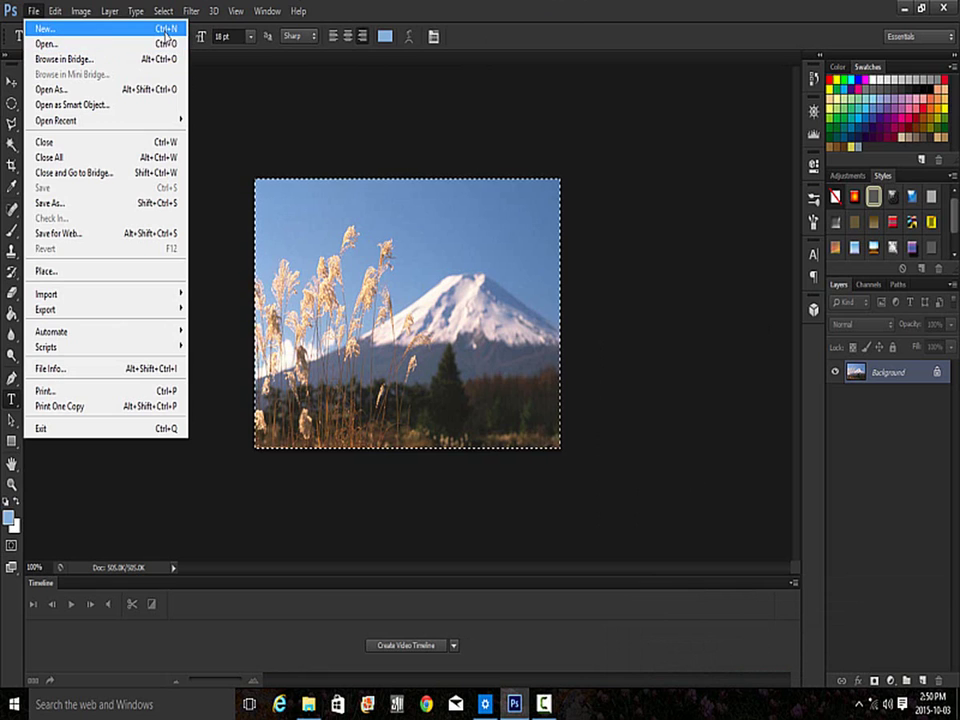
pyautogui.click(160, 29)
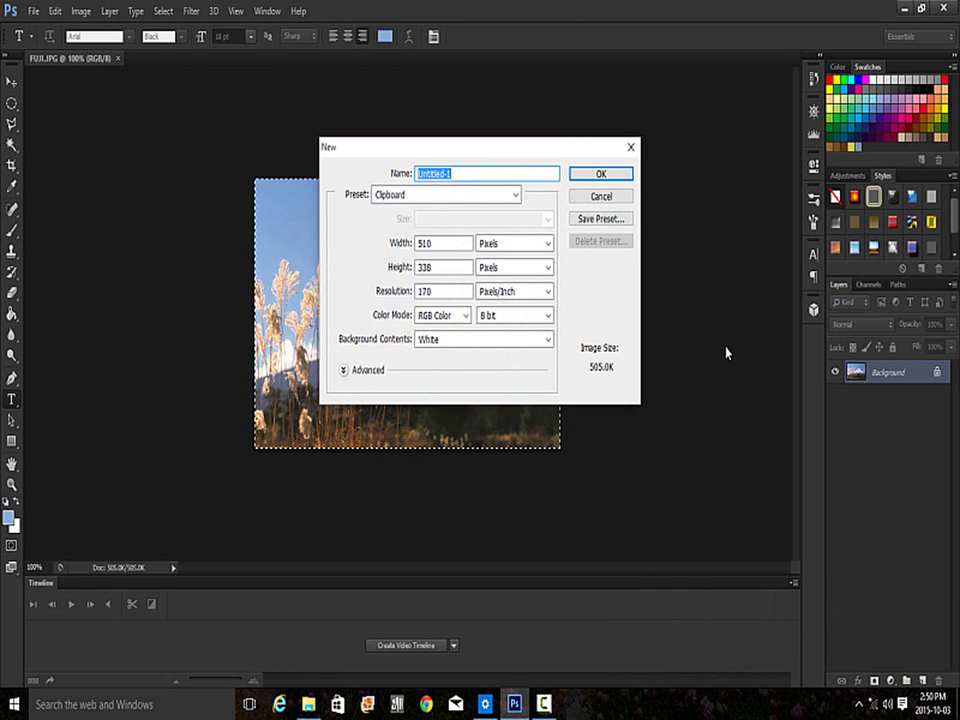
pyautogui.write('Fu')
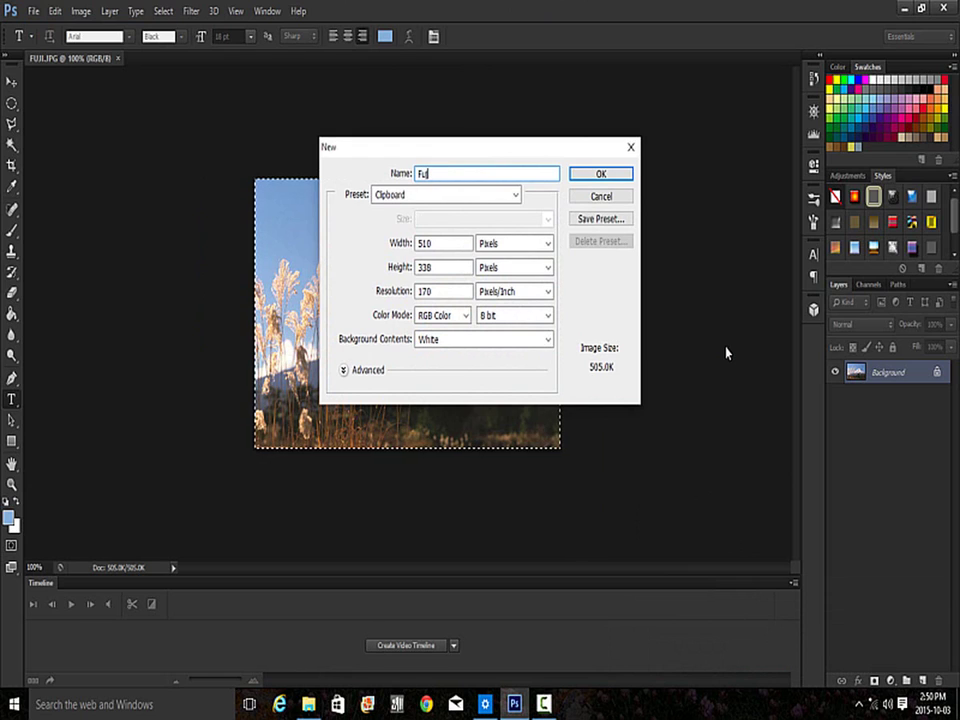
pyautogui.write('jiTe')
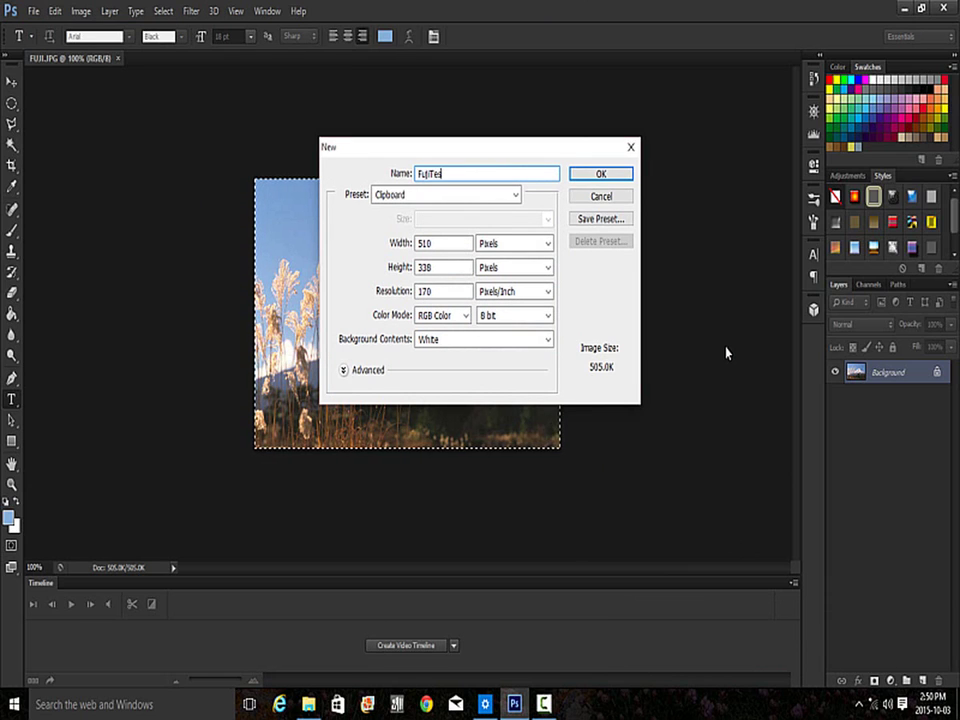
pyautogui.write('xt')
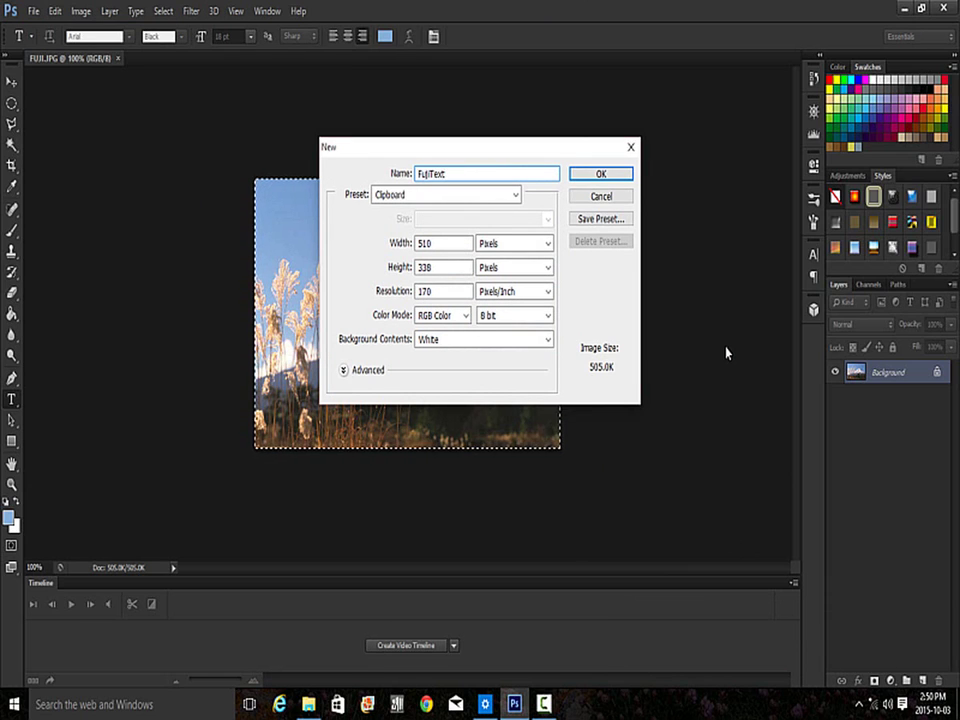
pyautogui.click(548, 245)
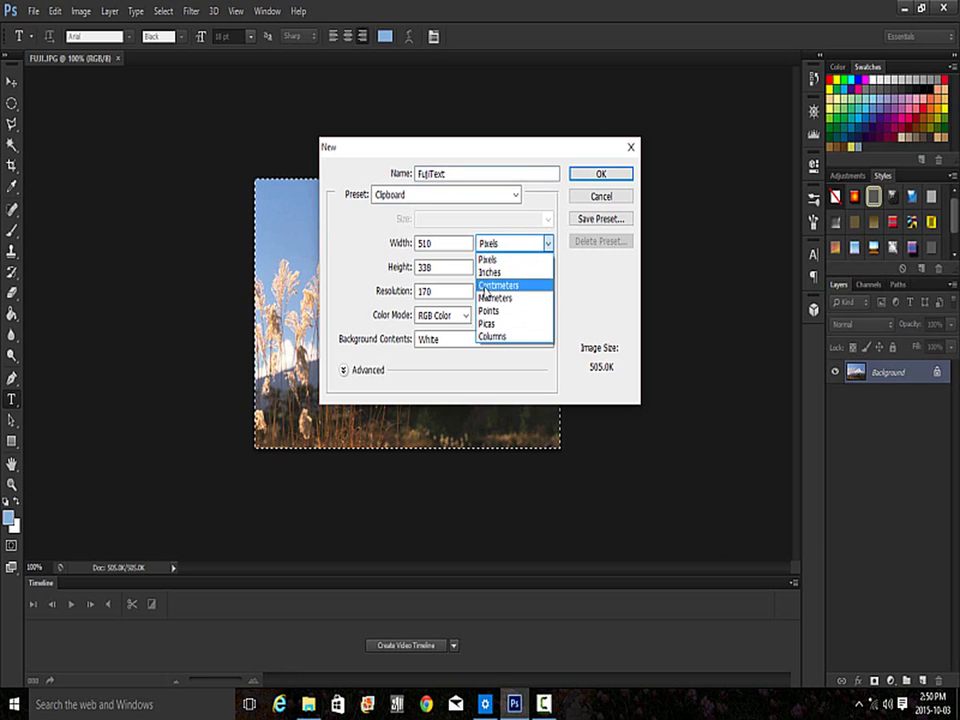
pyautogui.click(491, 273)
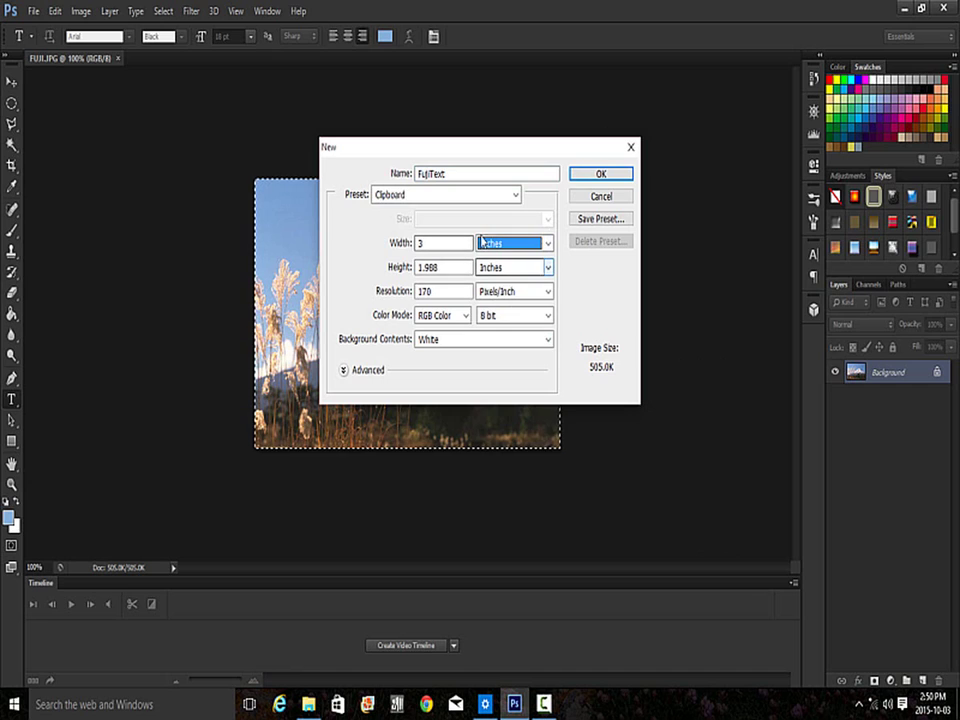
pyautogui.doubleClick(441, 243)
pyautogui.write('5')
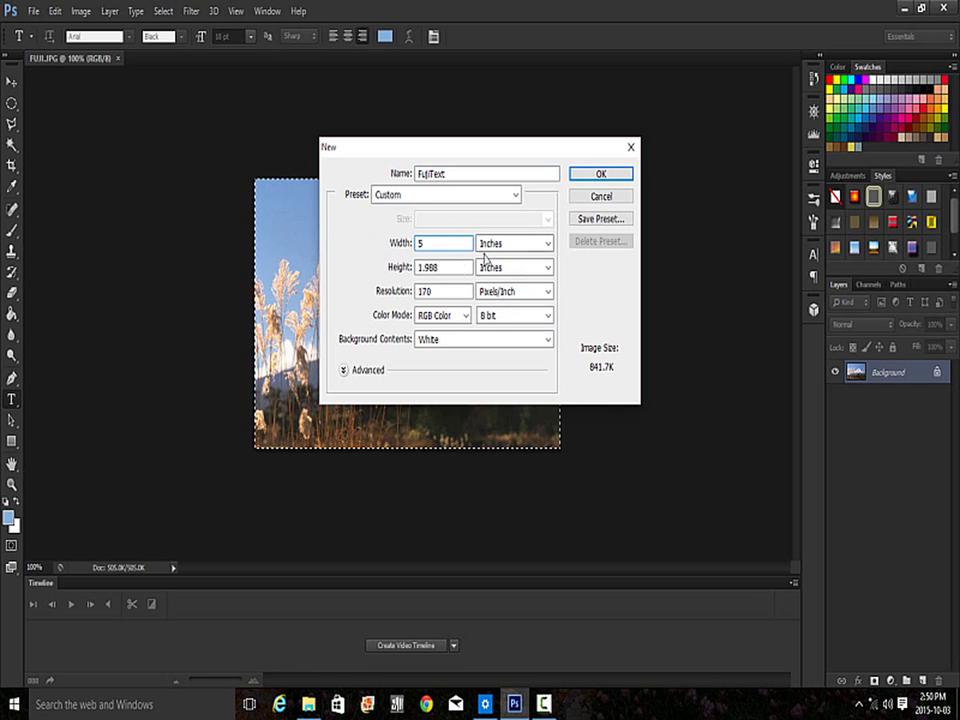
pyautogui.doubleClick(444, 267)
pyautogui.write('5')
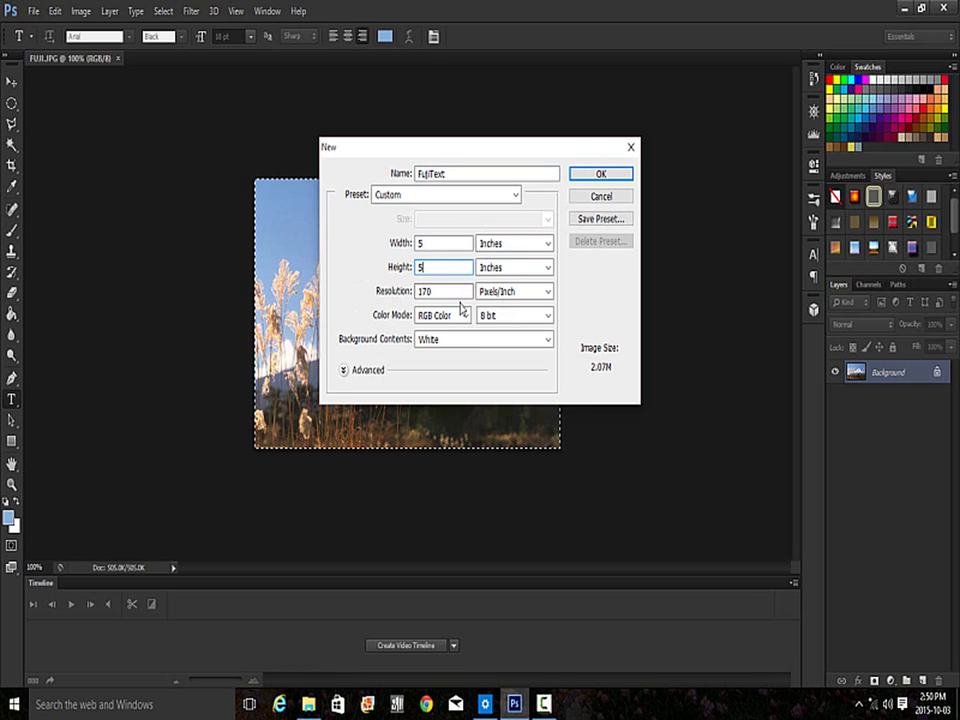
pyautogui.click(599, 176)
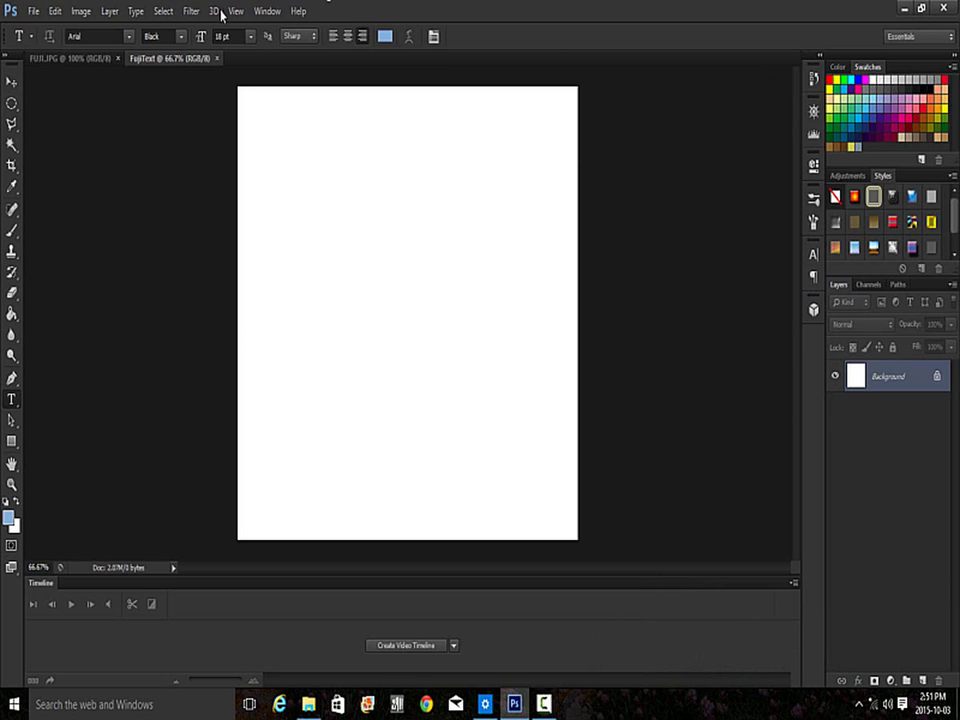
# - Set the font size to 100 pt in the Character panel
pyautogui.click(267, 12)
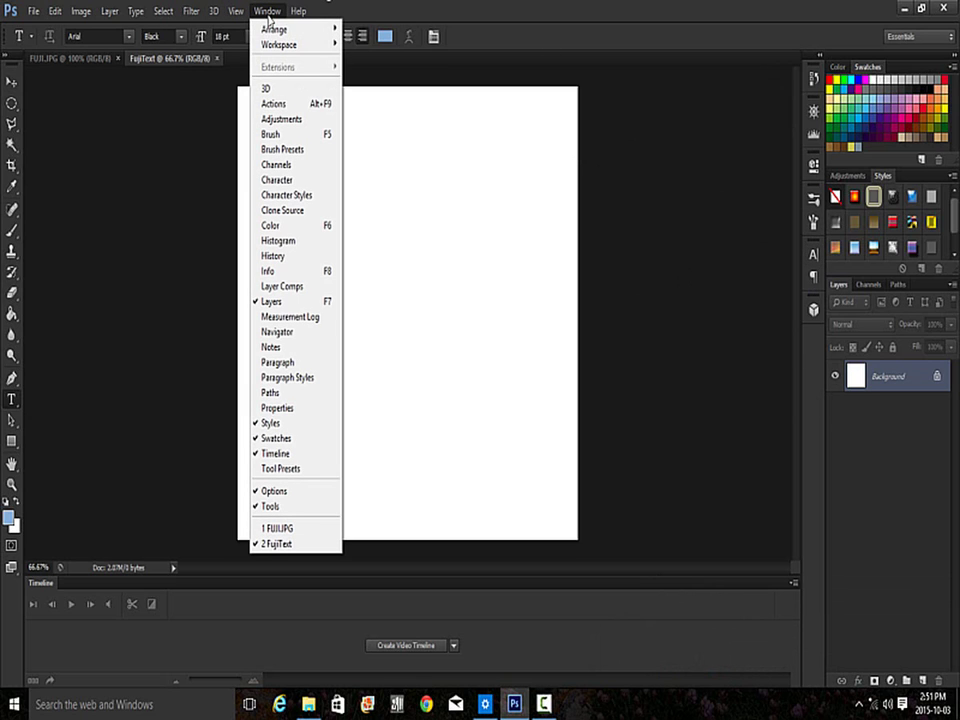
pyautogui.click(280, 180)
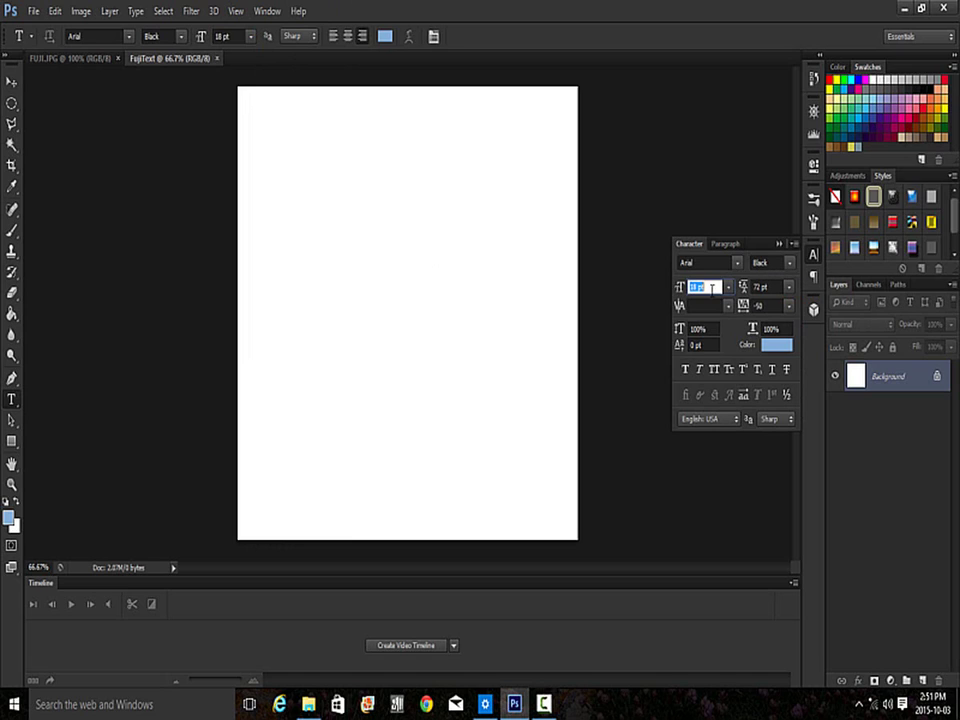
pyautogui.write('100')
pyautogui.press('Return')
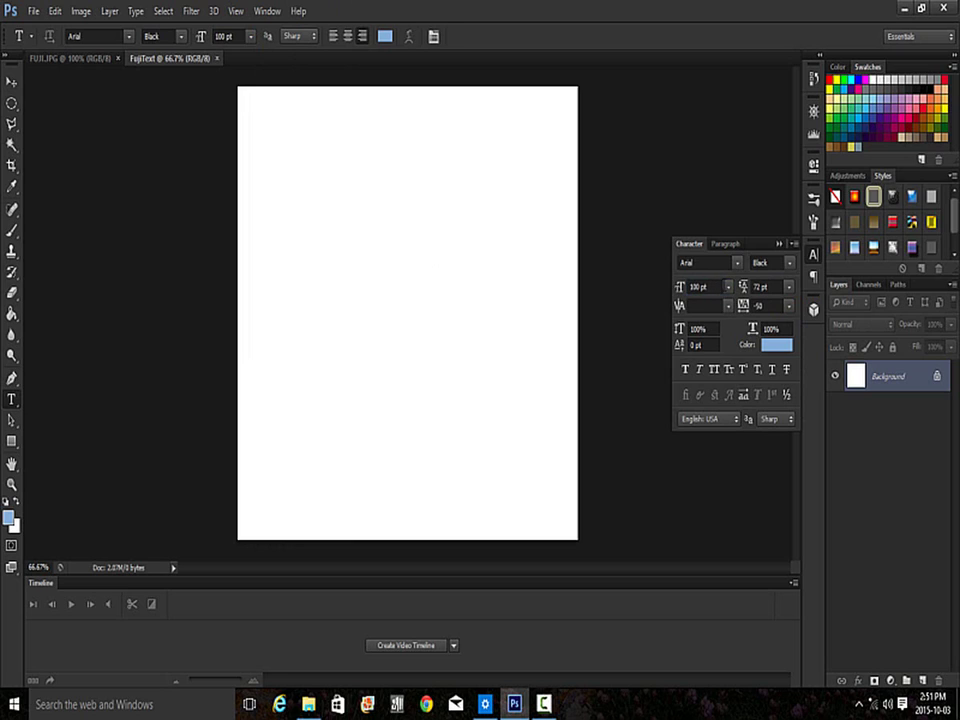
pyautogui.click(781, 245)
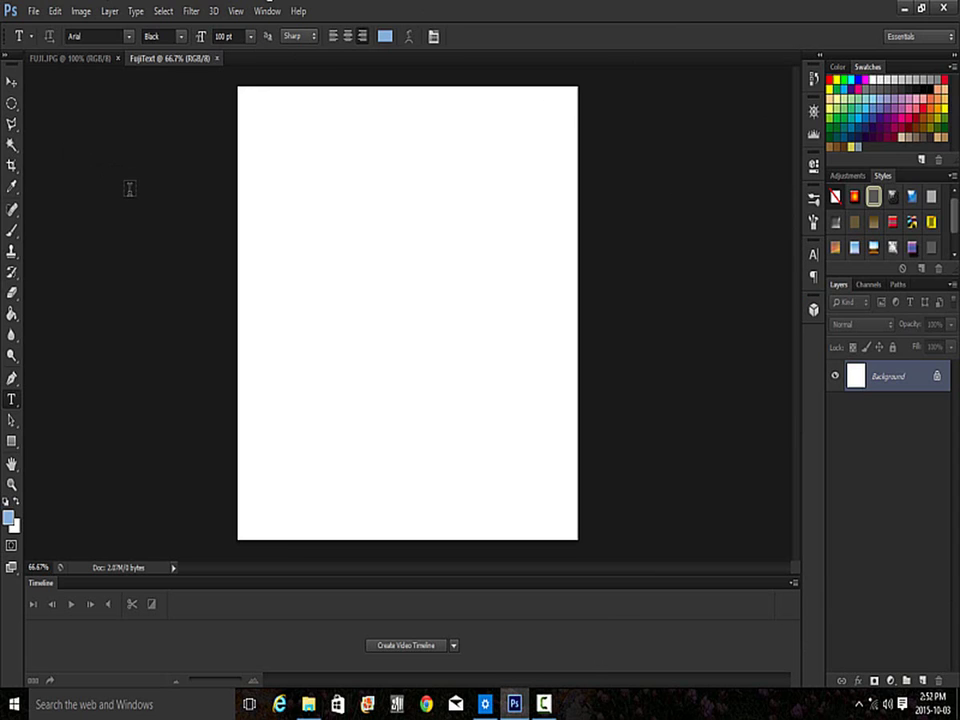
# - Type FUJI with the Horizontal Type Mask Tool, centre it on the canvas, and select it
pyautogui.rightClick(15, 404)
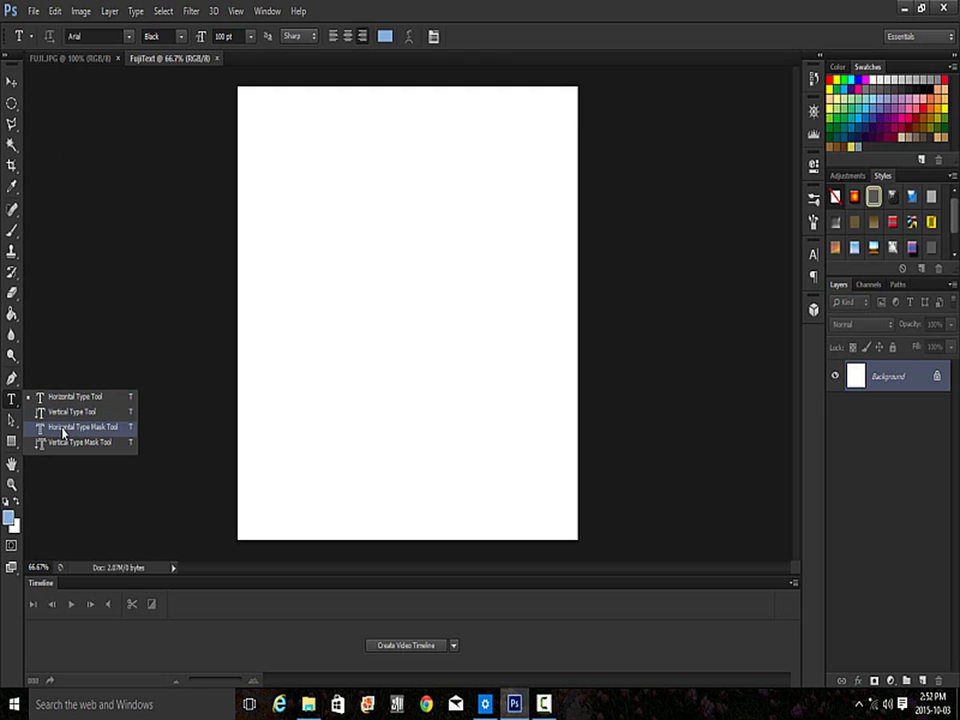
pyautogui.click(89, 433)
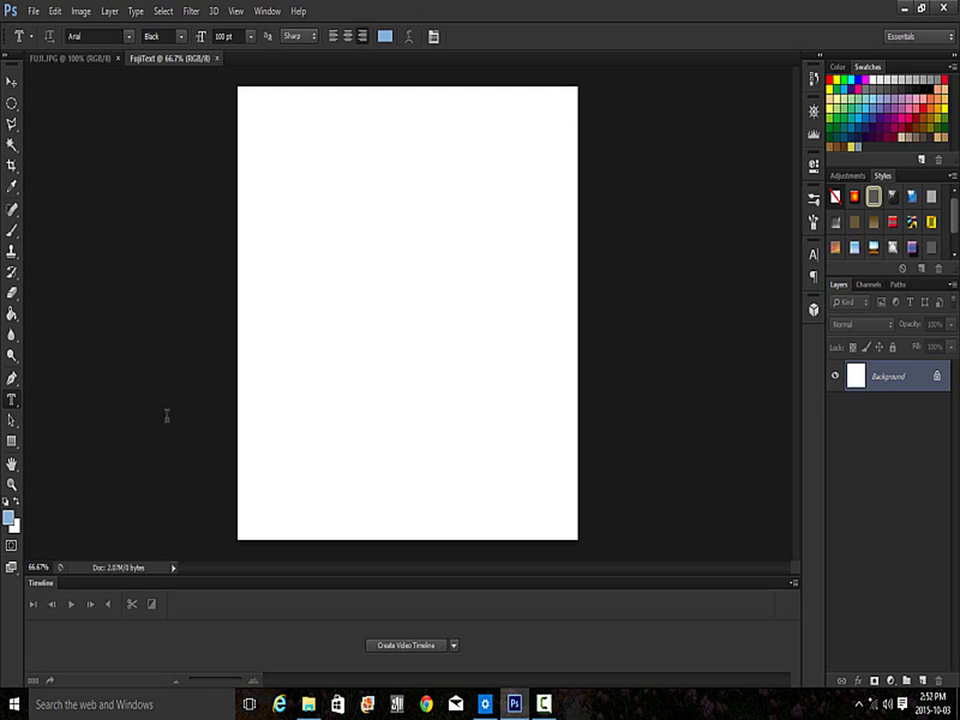
pyautogui.click(294, 292)
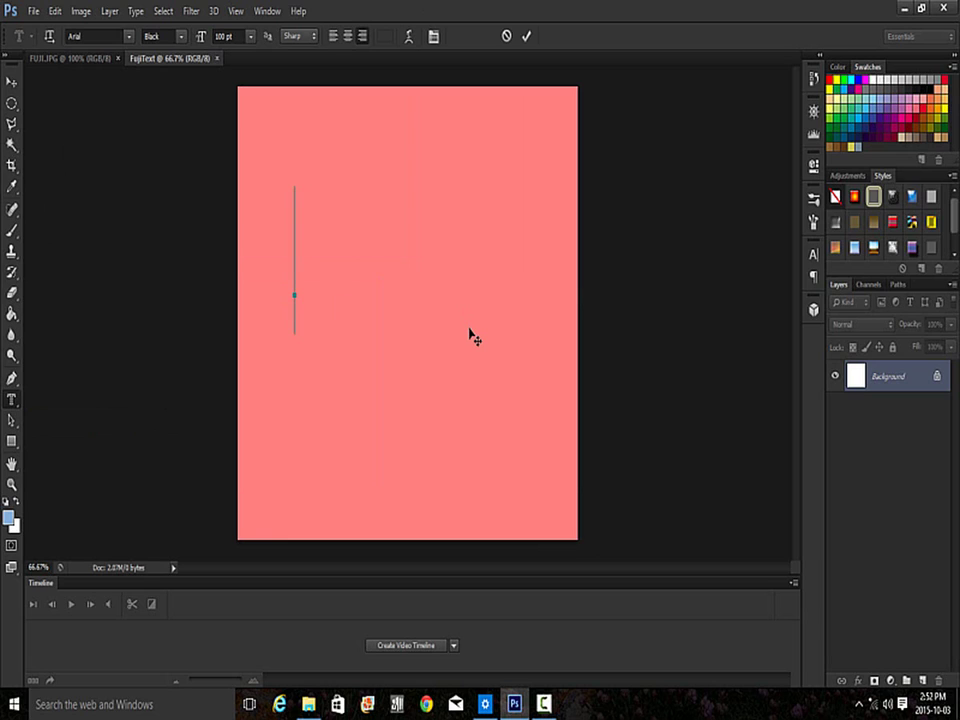
pyautogui.write('FU')
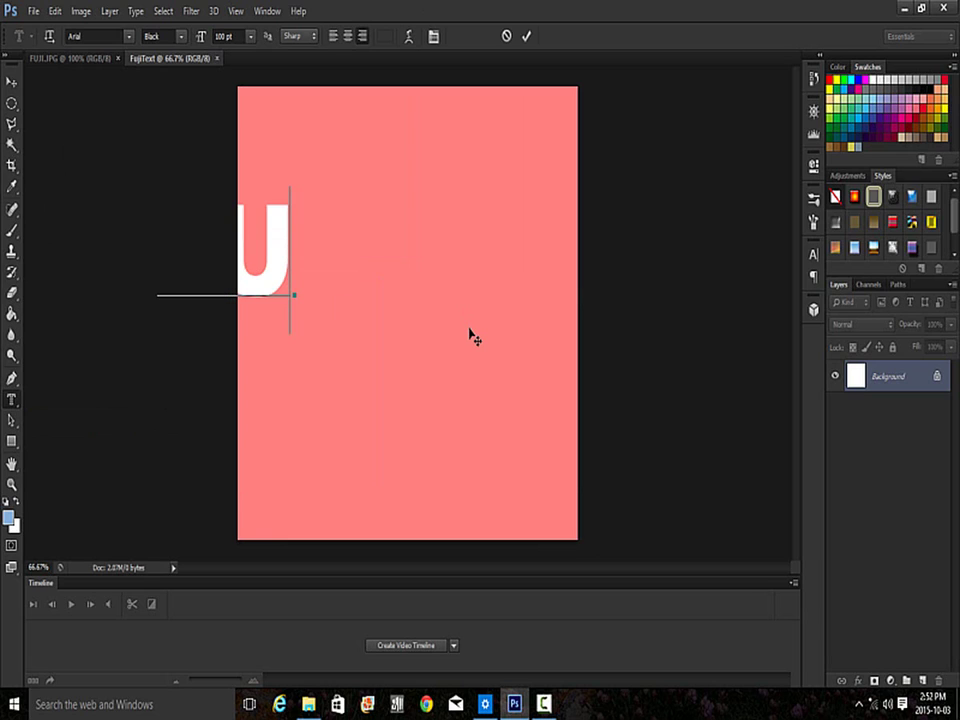
pyautogui.write('JI')
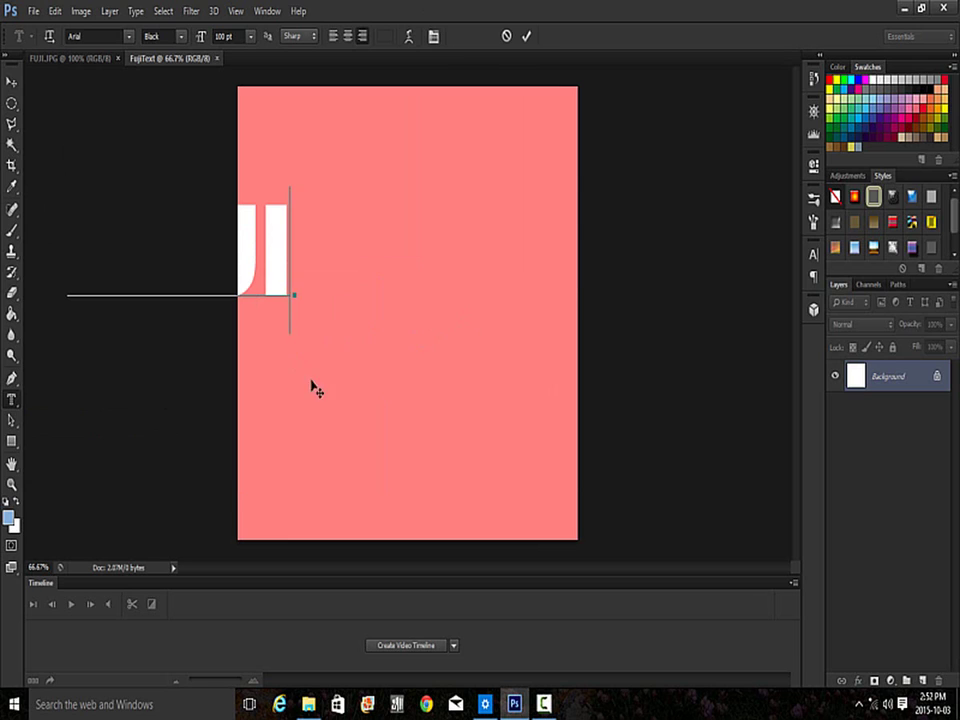
pyautogui.moveTo(318, 392); pyautogui.dragTo(516, 419)
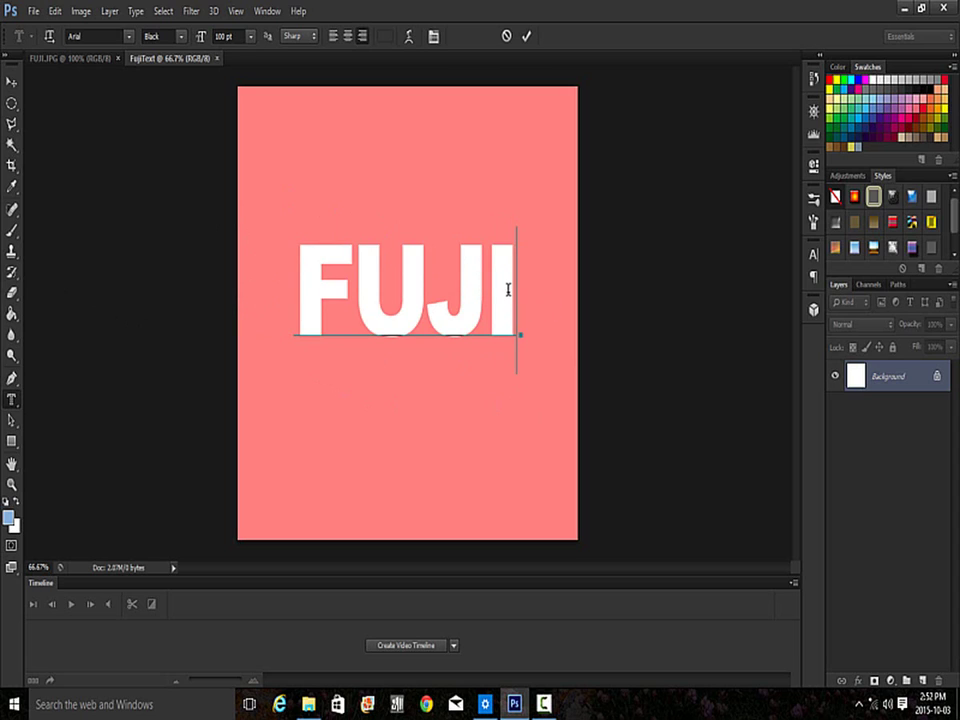
pyautogui.moveTo(510, 288); pyautogui.dragTo(292, 286)
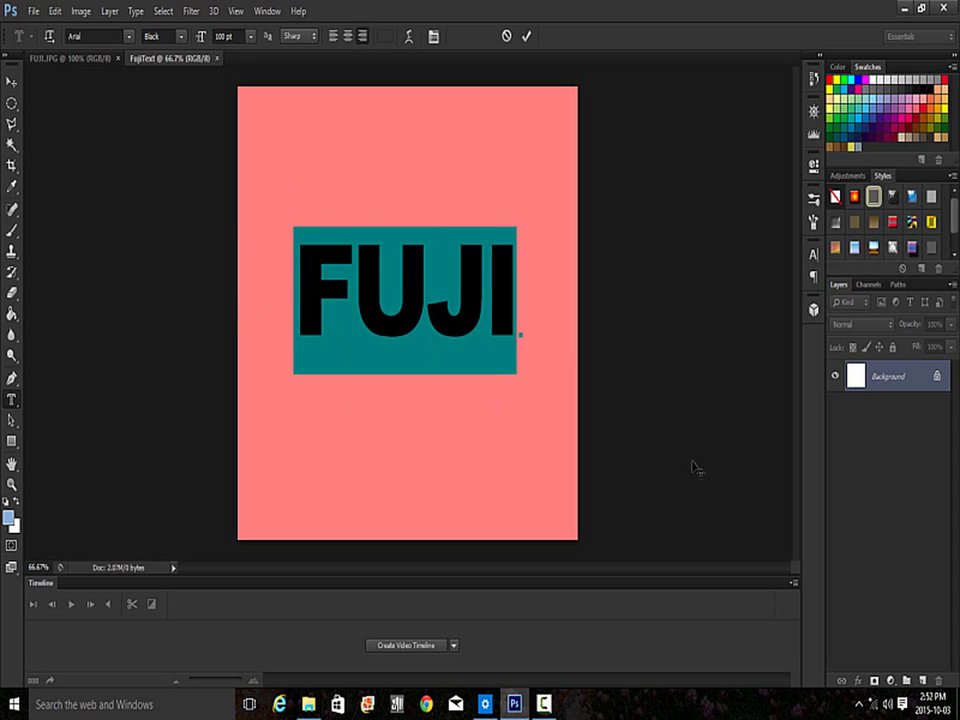
# - Tighten the FUJI letter spacing with a tracking of -50
pyautogui.click(815, 256)
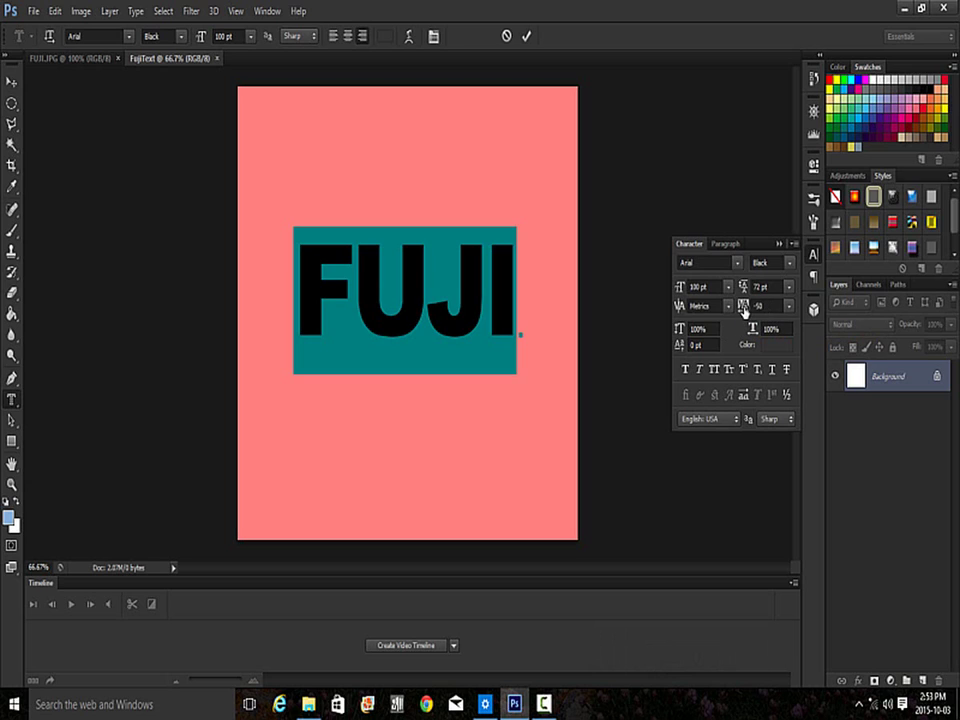
pyautogui.moveTo(744, 310)
pyautogui.mouseDown()
pyautogui.moveTo(736, 312)
pyautogui.moveTo(749, 311)
pyautogui.mouseUp()
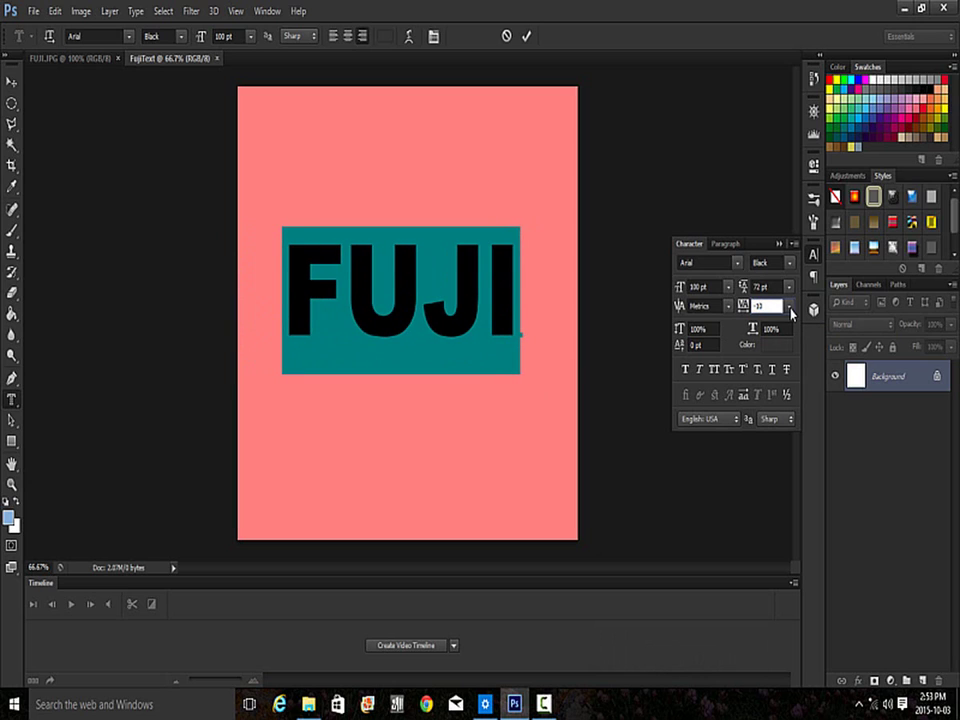
pyautogui.press('BackSpace')
pyautogui.press('BackSpace')
pyautogui.press('BackSpace')
pyautogui.write('-50')
pyautogui.press('Return')
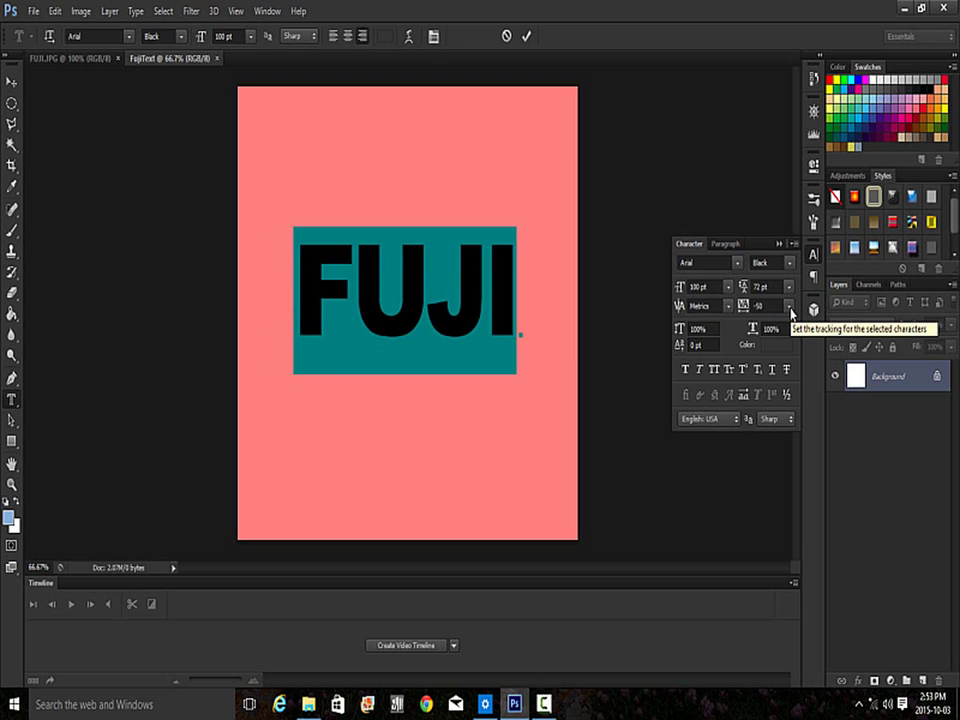
# - Commit the FUJI type mask and Paste Into it so the photo fills the letters
pyautogui.click(527, 38)
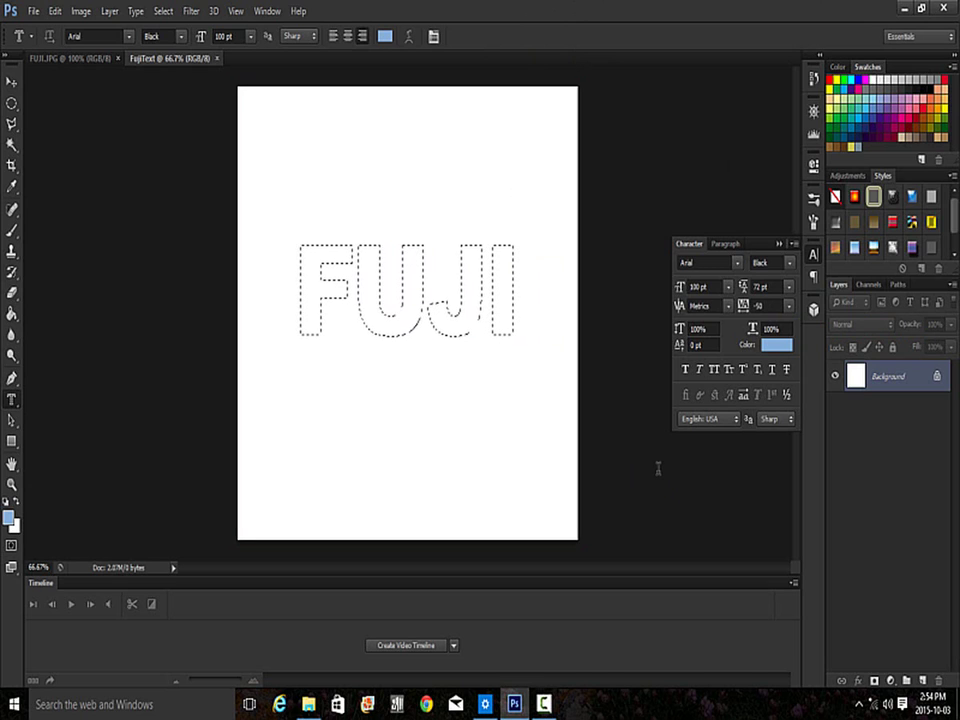
pyautogui.click(899, 524)
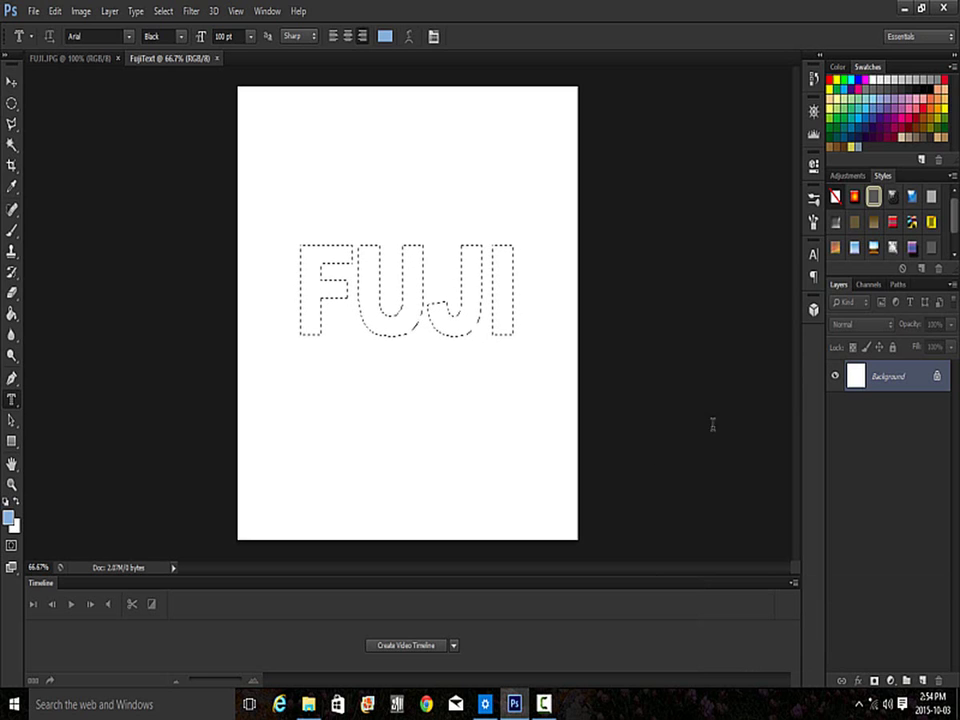
pyautogui.click(54, 12)
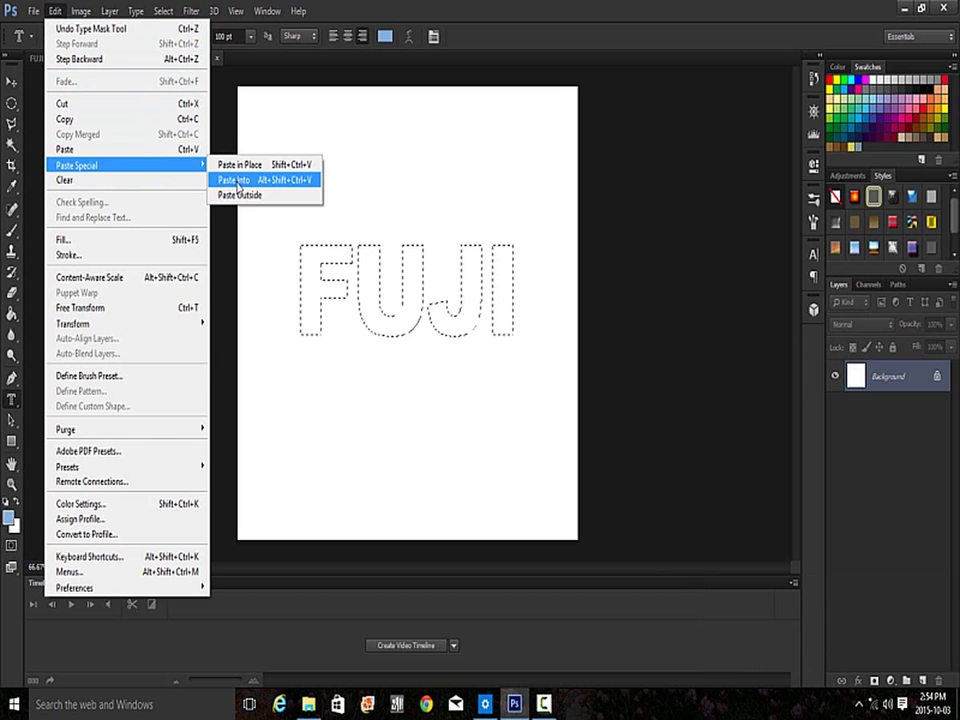
pyautogui.click(284, 184)
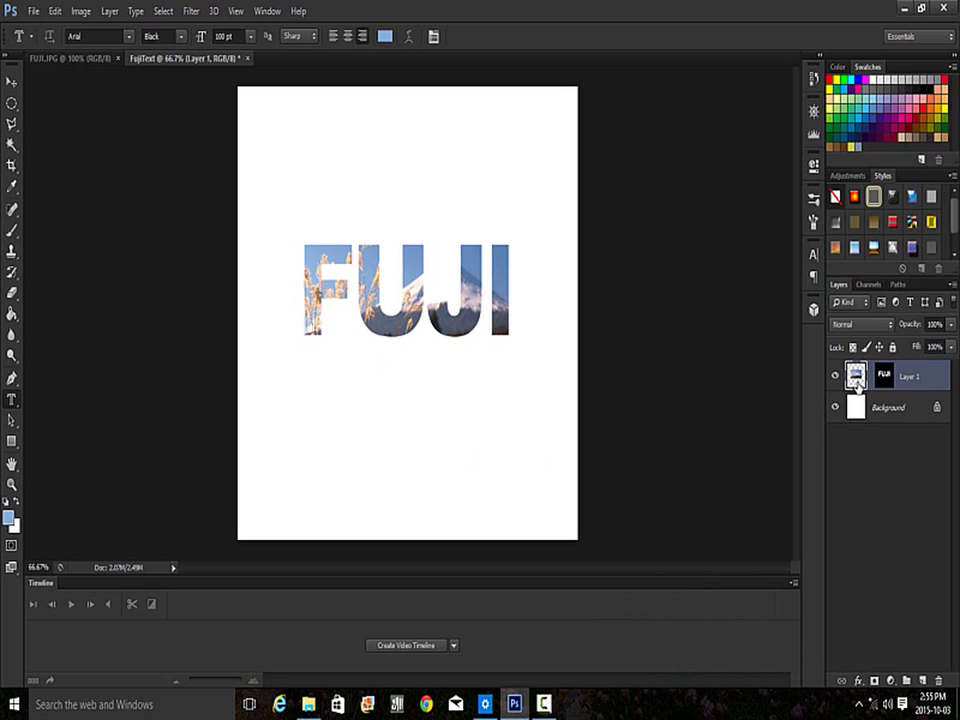
# - Scale the photo inside FUJI to about 118% × 110% and shift it slightly right
pyautogui.hotkey('ctrl', 't')
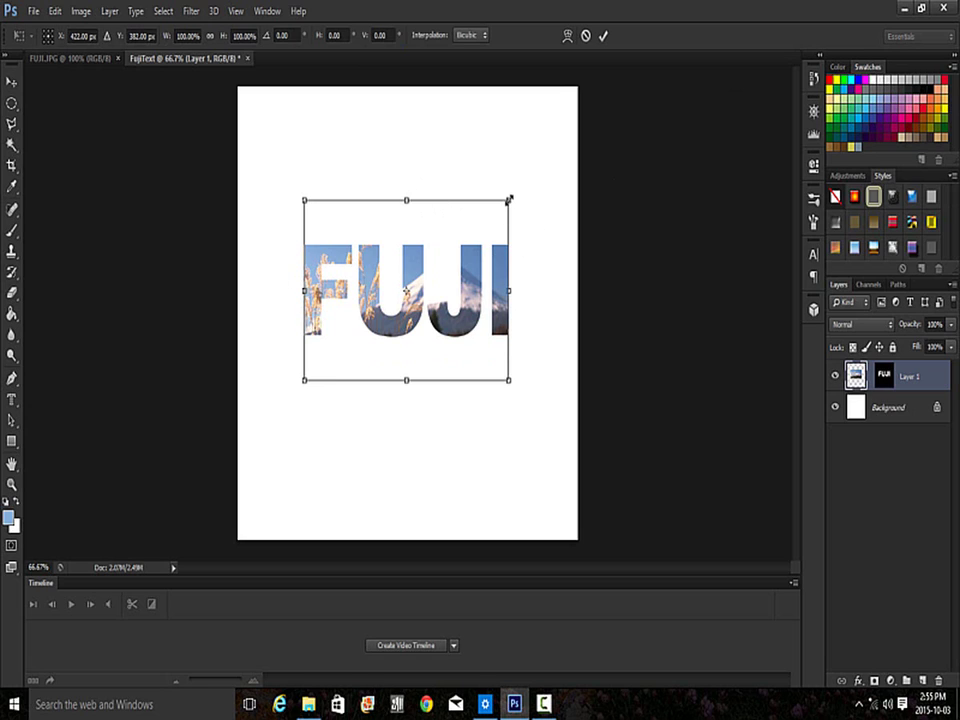
pyautogui.moveTo(509, 199); pyautogui.dragTo(534, 181)
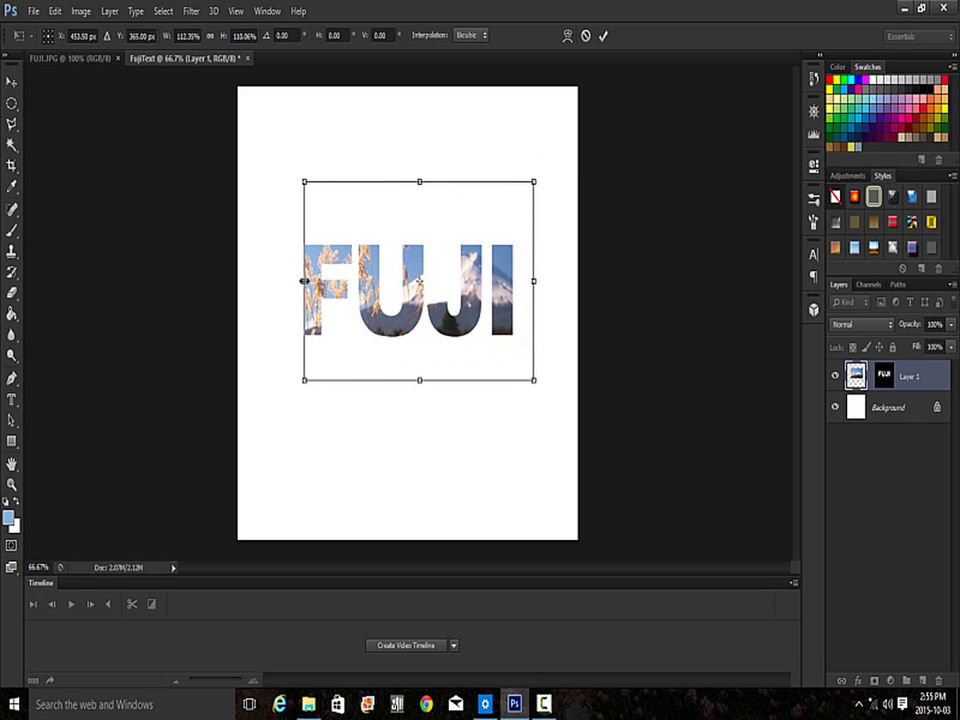
pyautogui.moveTo(304, 281); pyautogui.dragTo(293, 281)
pyautogui.moveTo(469, 362); pyautogui.dragTo(474, 372)
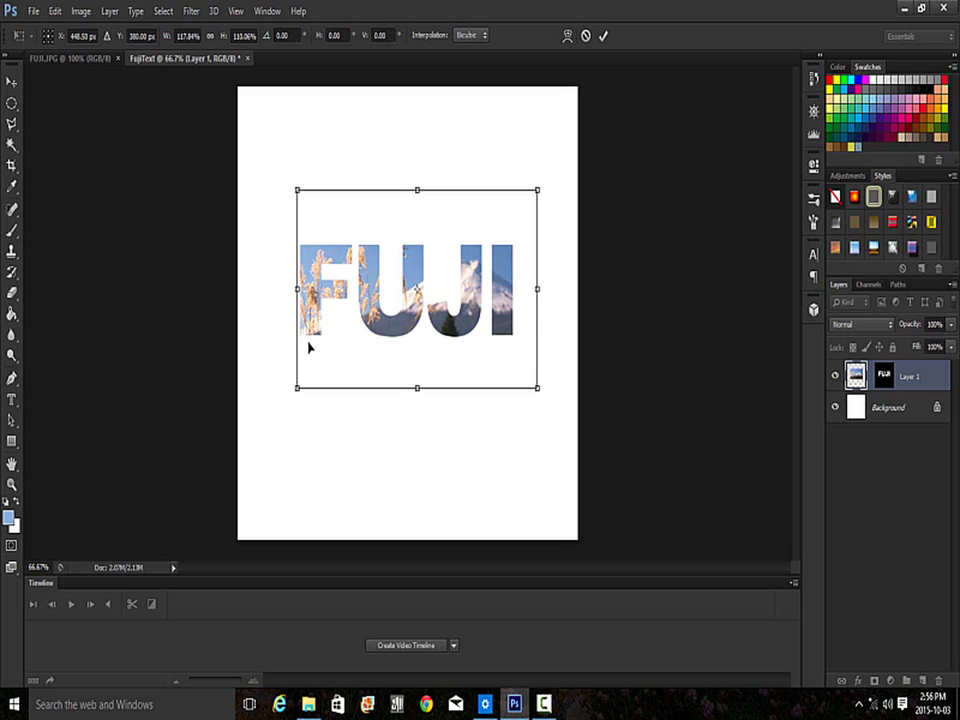
pyautogui.click(603, 37)
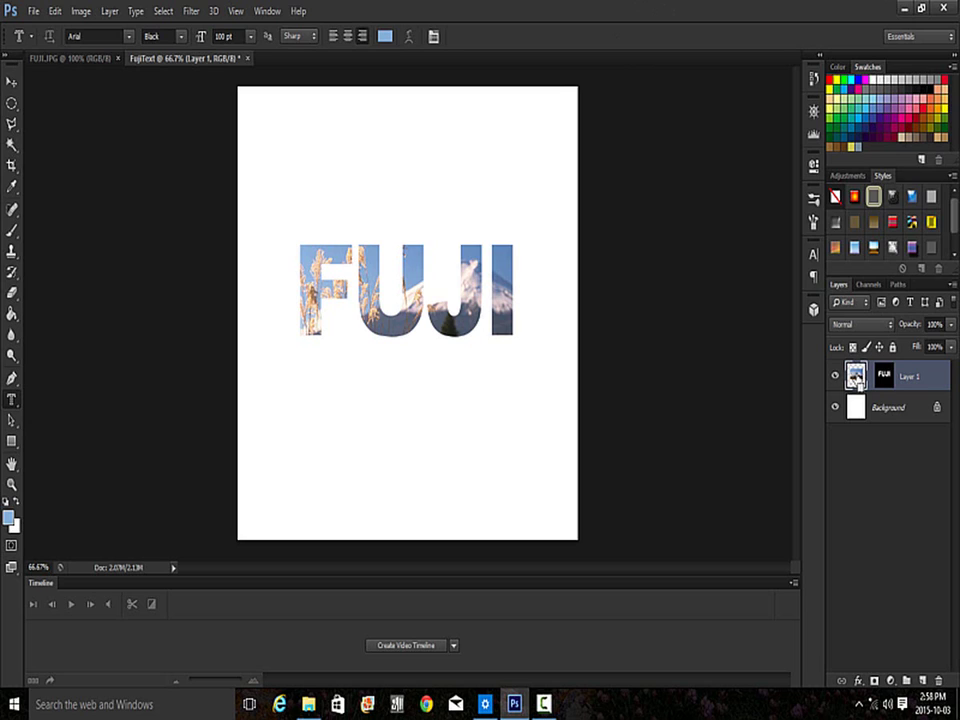
pyautogui.keyDown('ctrl'); pyautogui.click(856, 376); pyautogui.keyUp('ctrl')
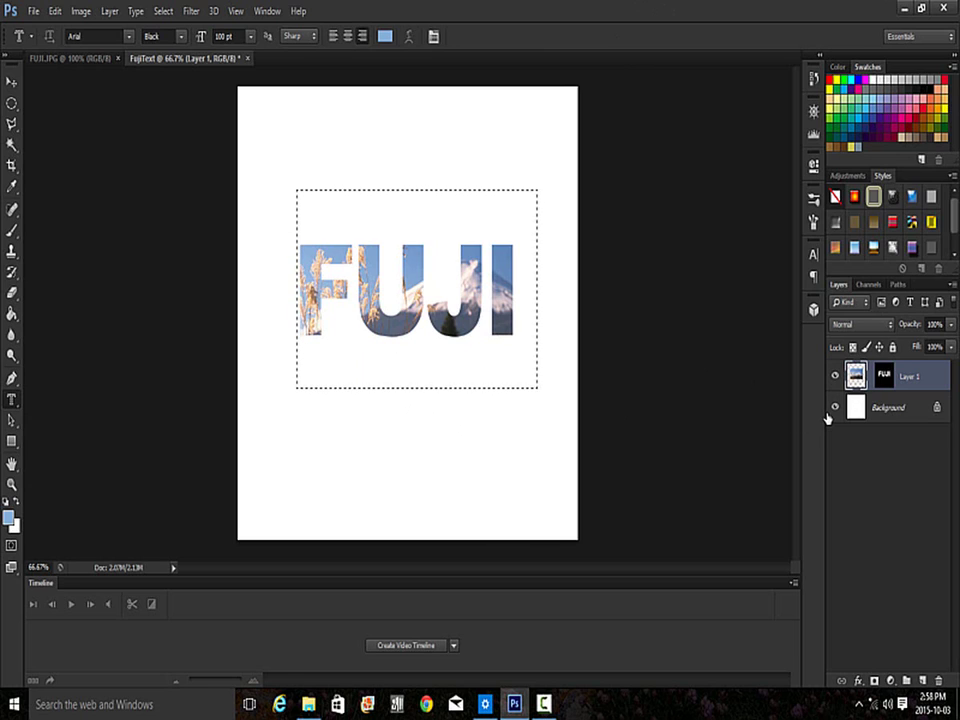
pyautogui.hotkey('ctrl', 'd')
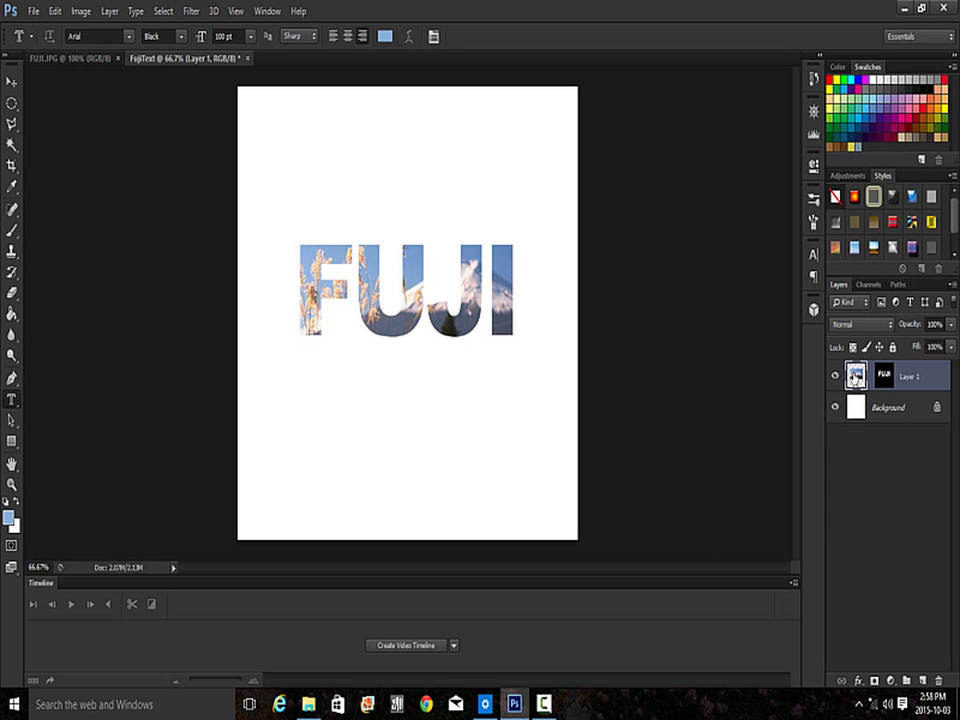
pyautogui.hotkey('ctrl', 't')
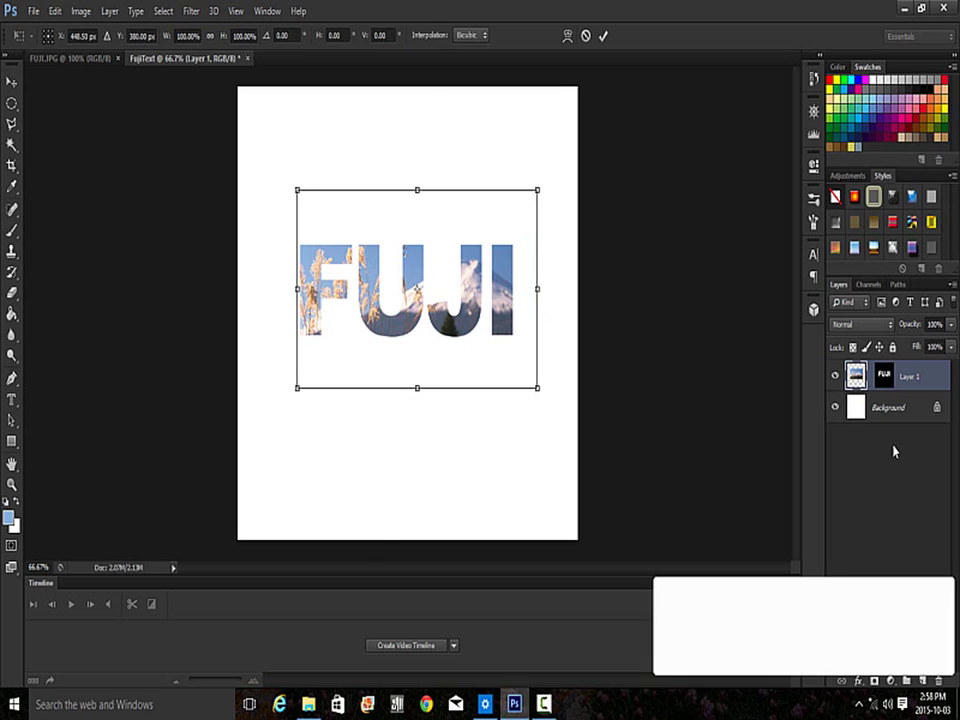
pyautogui.press('Return')
pyautogui.press('t')
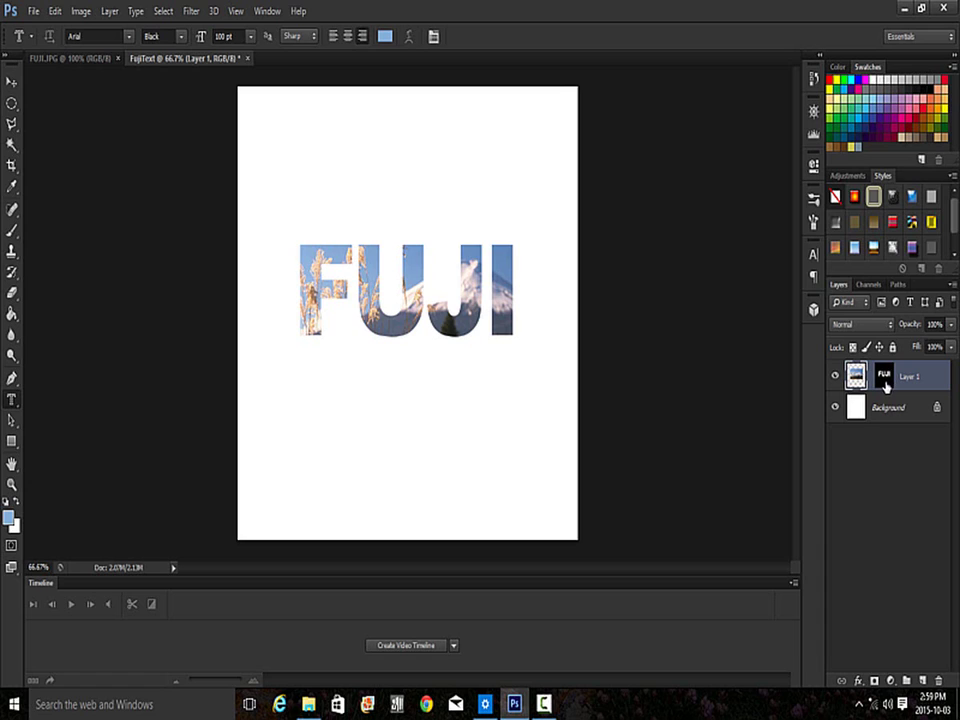
# - Give Layer 1 a 10 px dark navy Stroke effect plus Bevel & Emboss
pyautogui.click(884, 378)
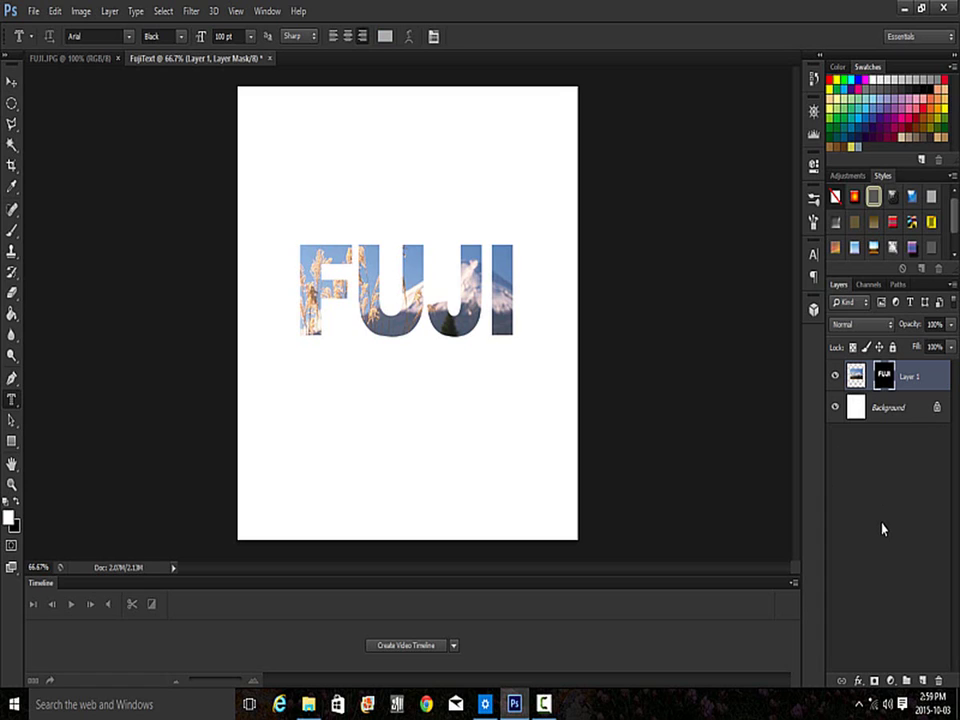
pyautogui.click(859, 681)
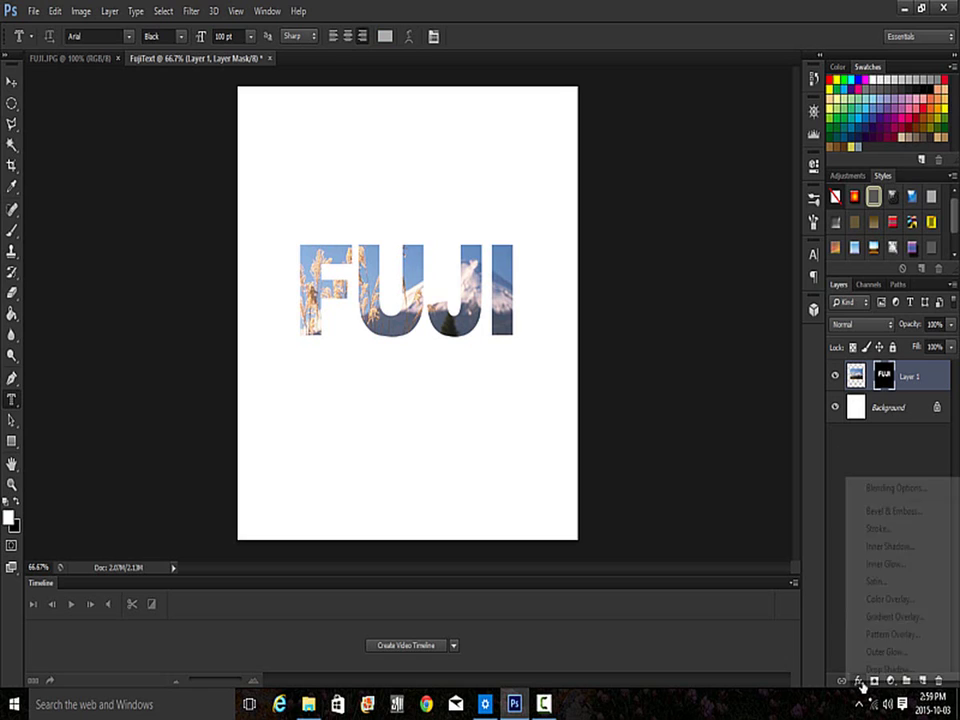
pyautogui.click(878, 530)
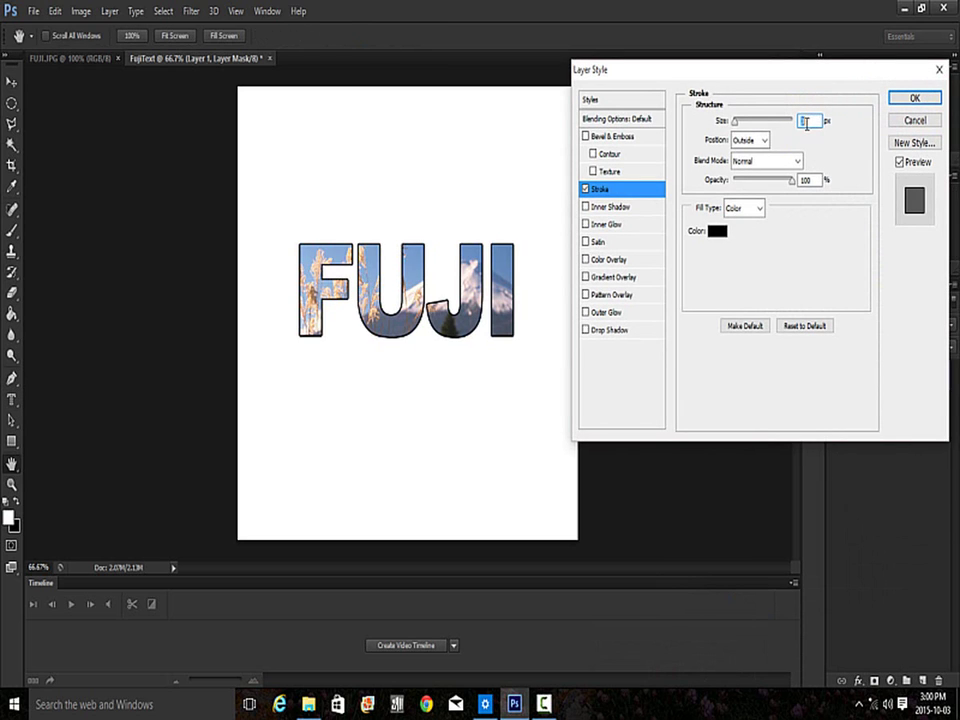
pyautogui.write('10')
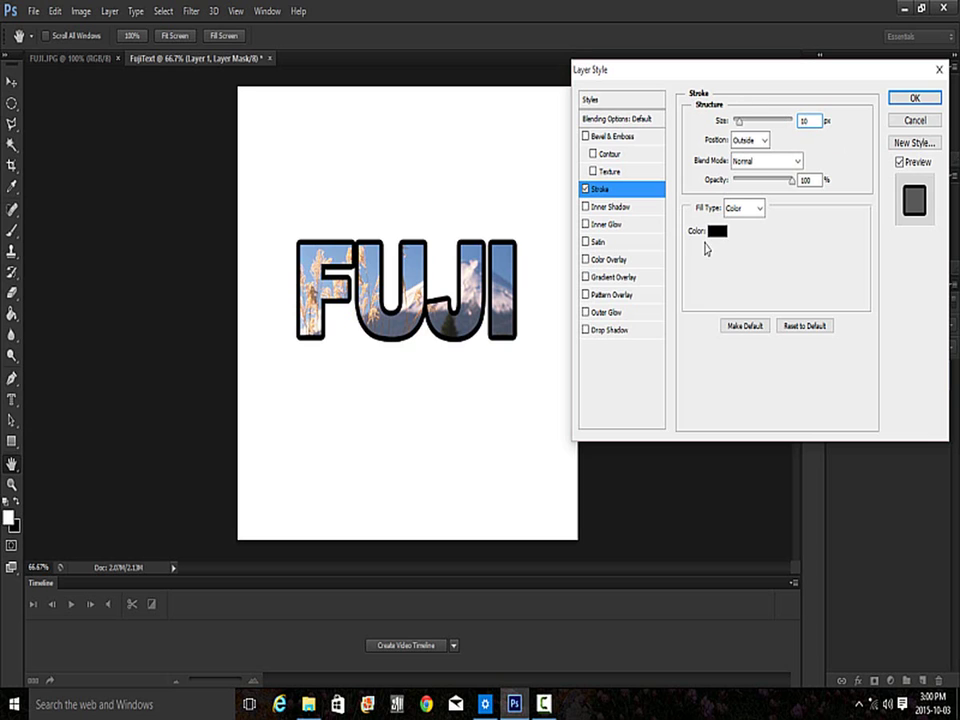
pyautogui.click(714, 232)
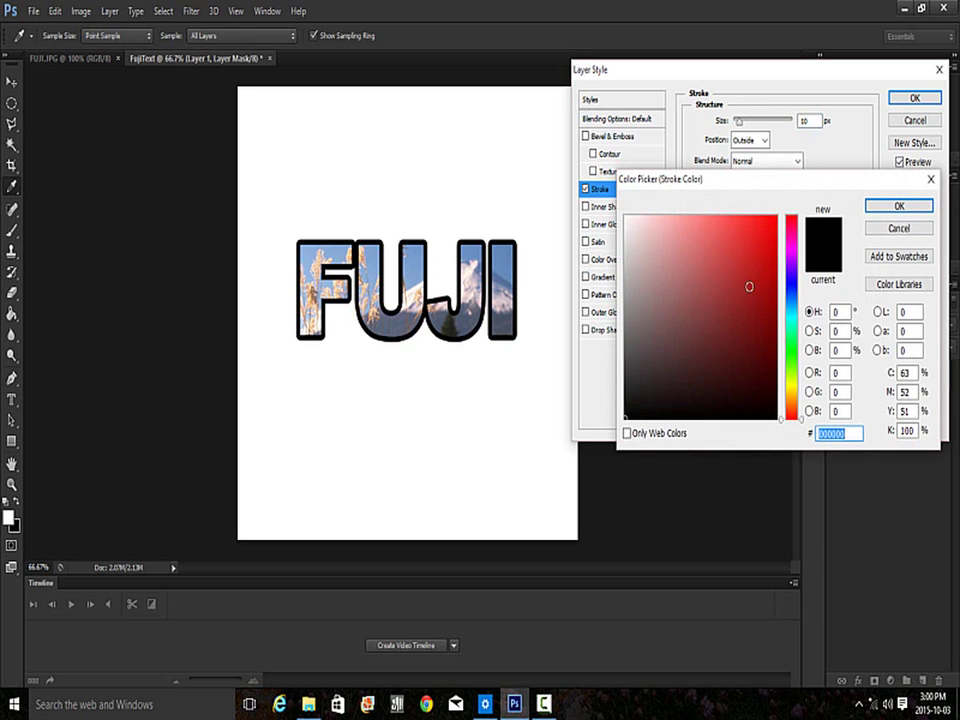
pyautogui.click(791, 283)
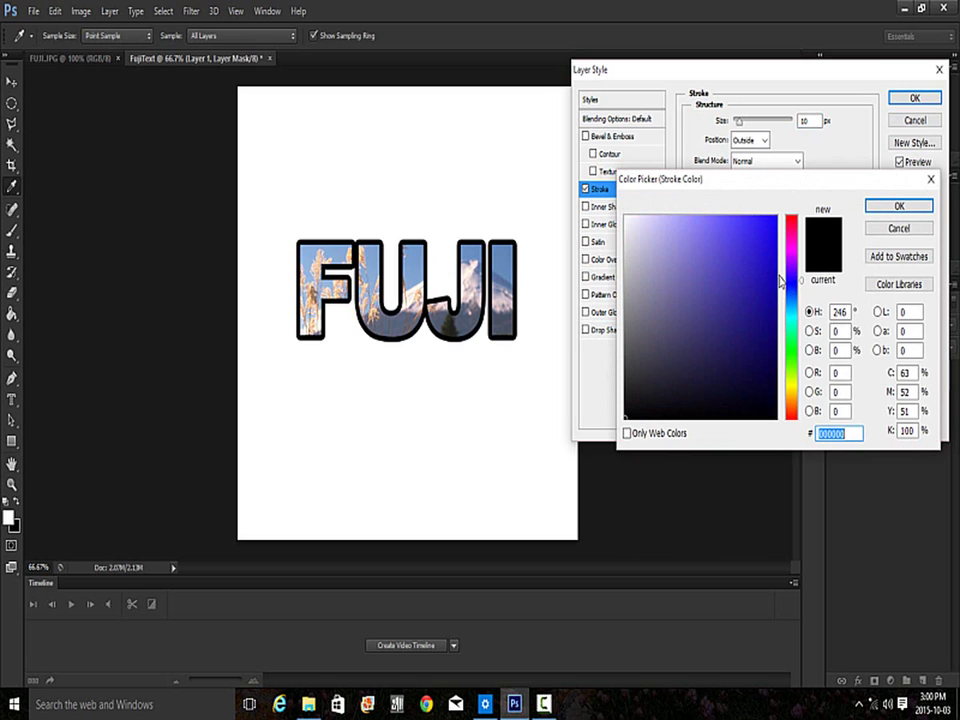
pyautogui.moveTo(771, 291); pyautogui.dragTo(762, 329)
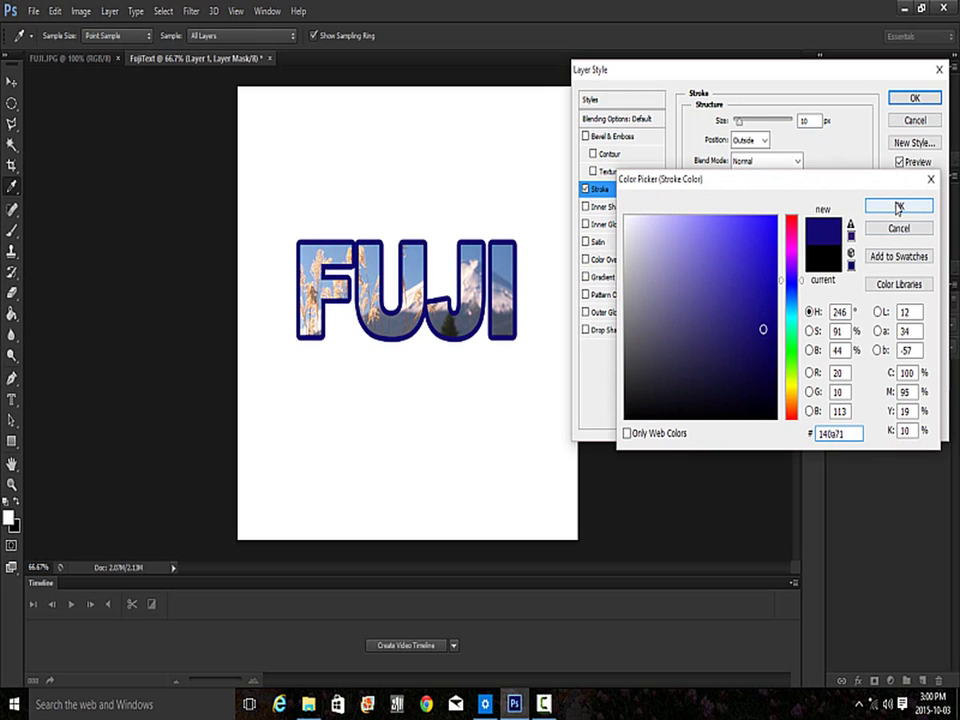
pyautogui.moveTo(763, 329)
pyautogui.mouseDown()
pyautogui.moveTo(736, 335)
pyautogui.moveTo(740, 343)
pyautogui.mouseUp()
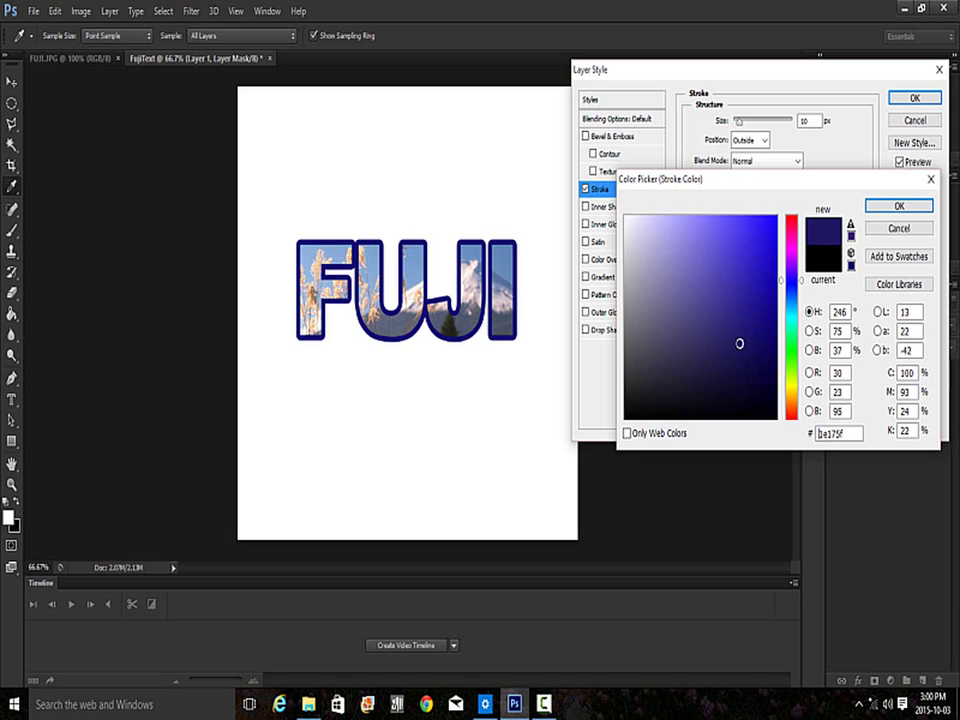
pyautogui.click(881, 208)
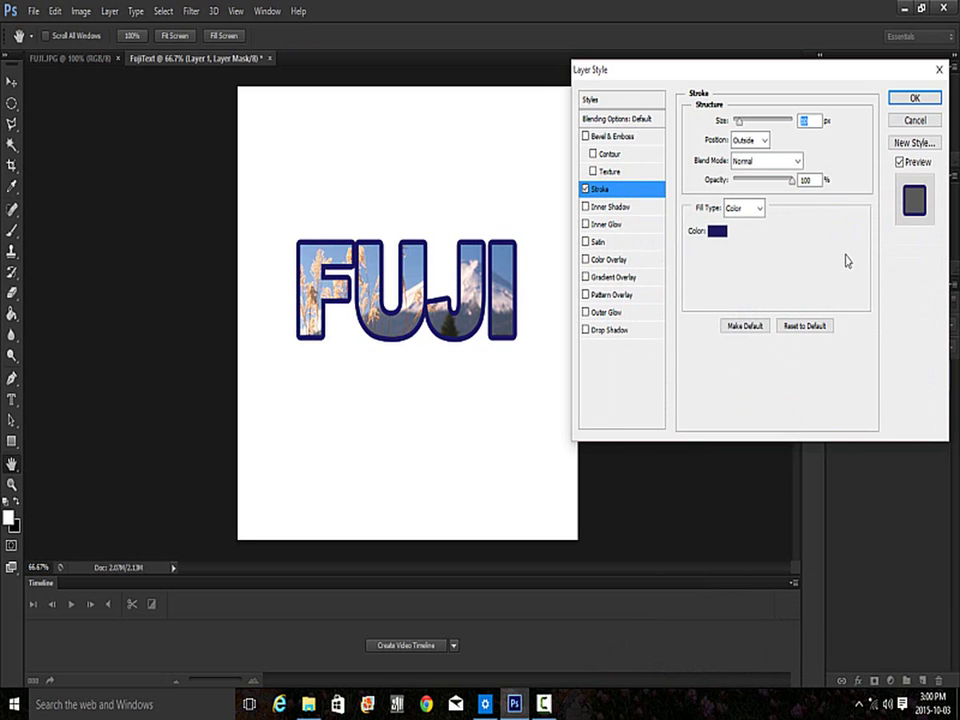
pyautogui.click(585, 136)
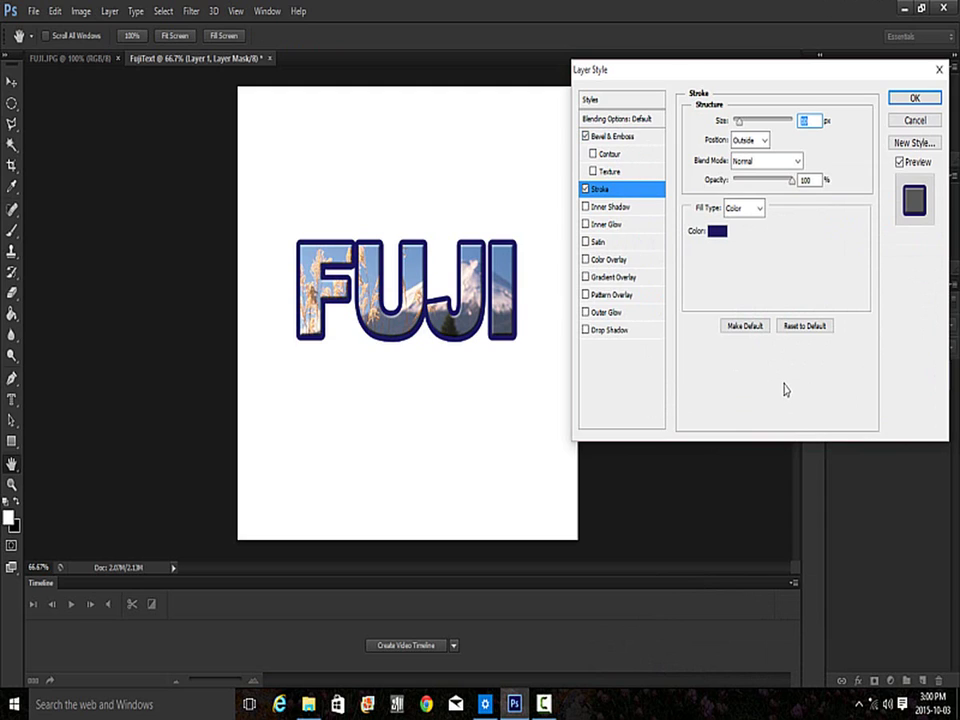
pyautogui.click(914, 100)
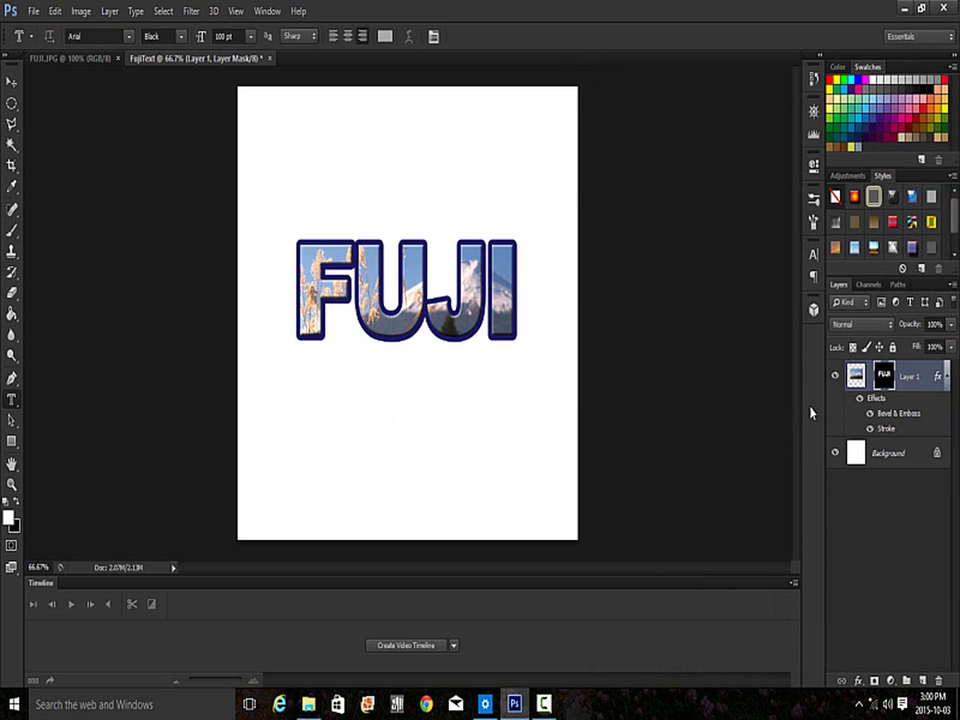
# - Reset the foreground to black and pick the Horizontal Type Tool with right-aligned text
pyautogui.press('d')
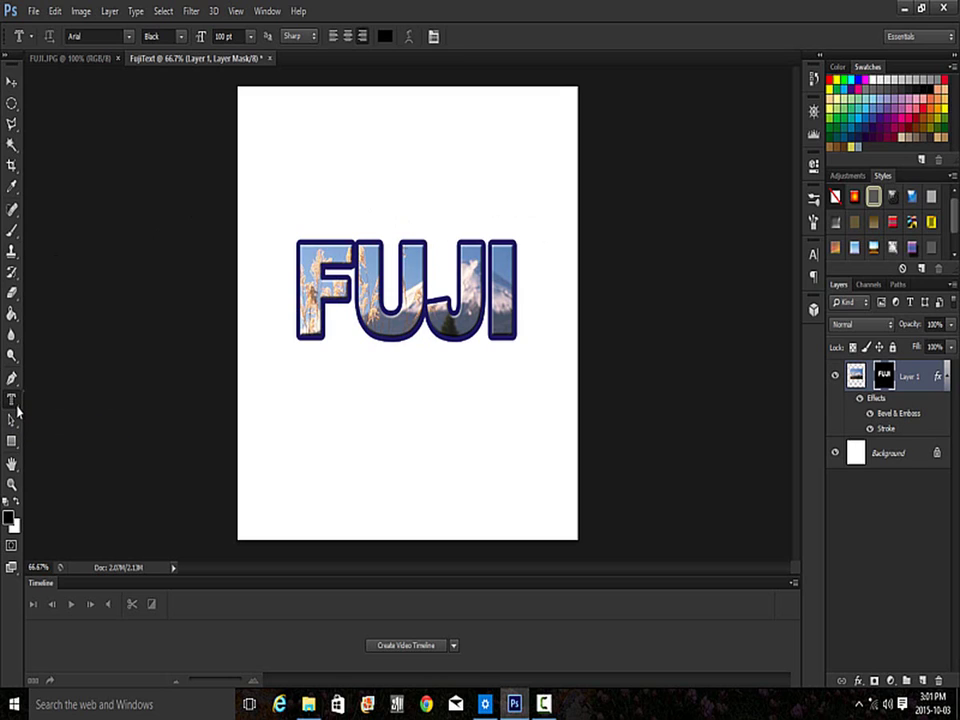
pyautogui.rightClick(14, 402)
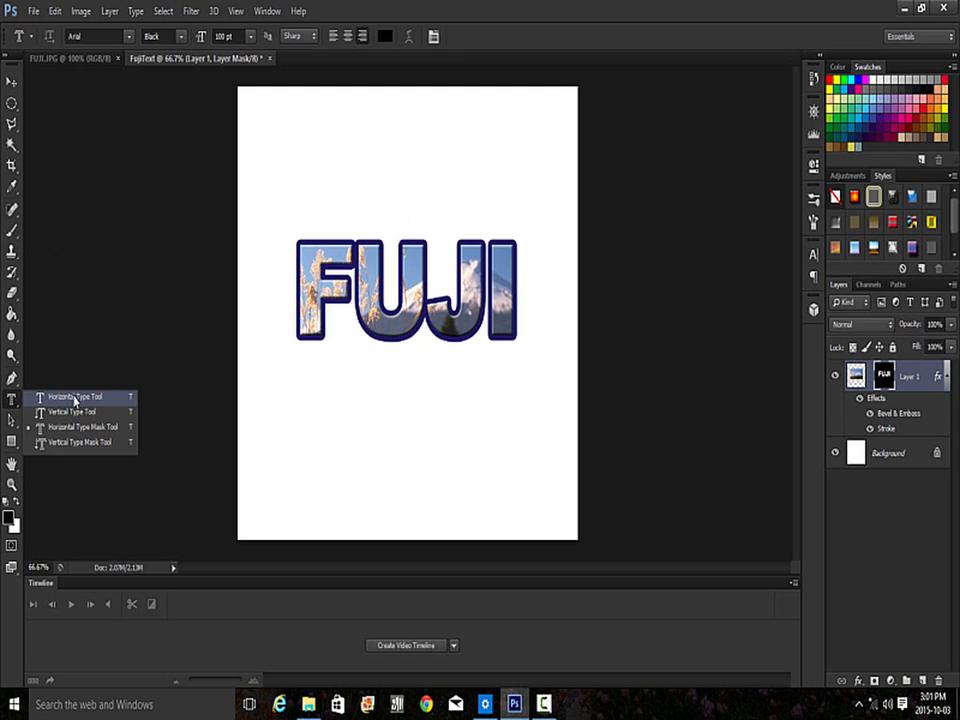
pyautogui.click(104, 399)
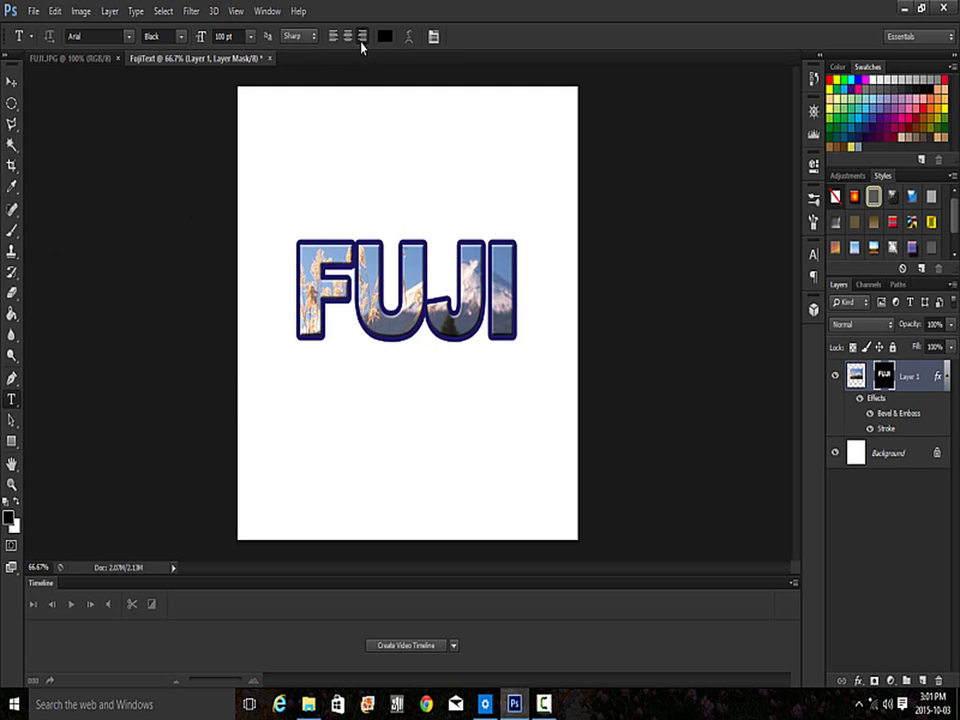
pyautogui.click(364, 37)
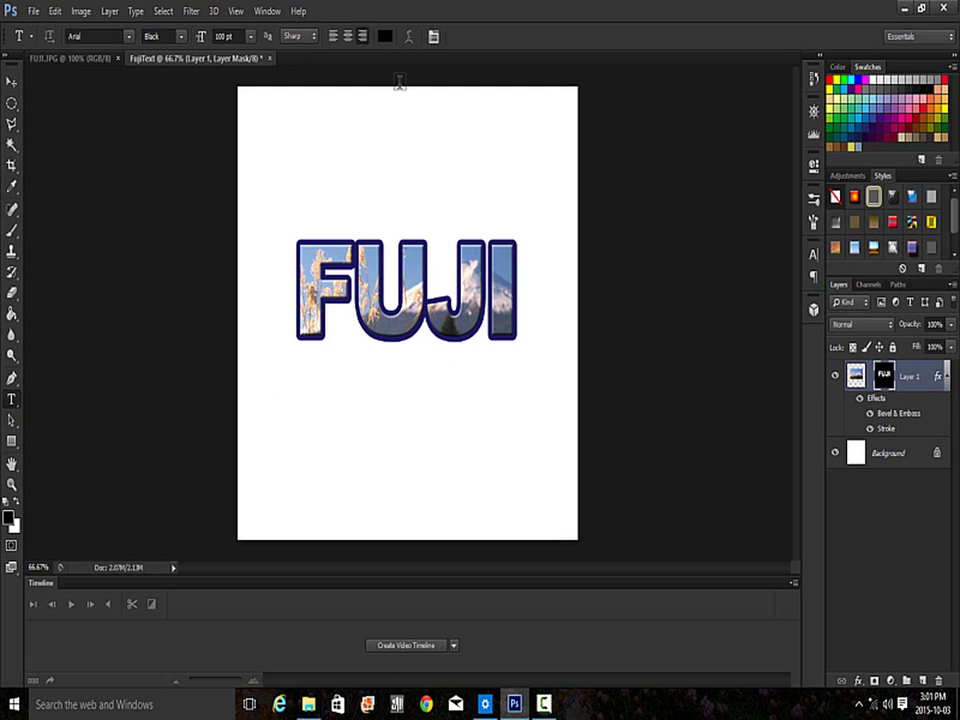
# - Type the author's name above FUJI and select the whole name
pyautogui.click(512, 220)
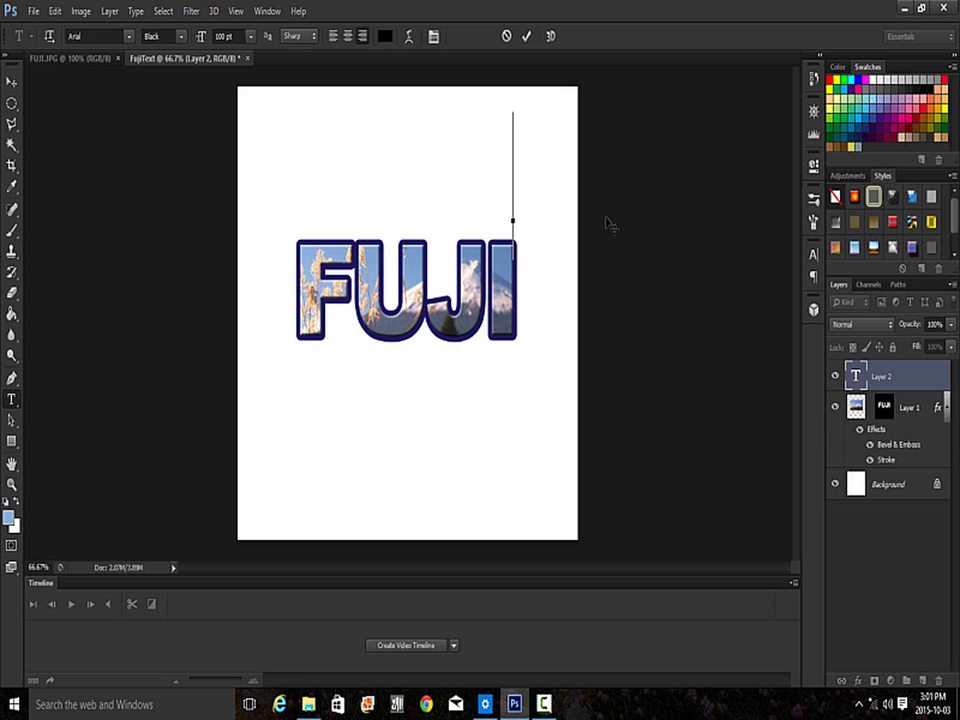
pyautogui.write('a')
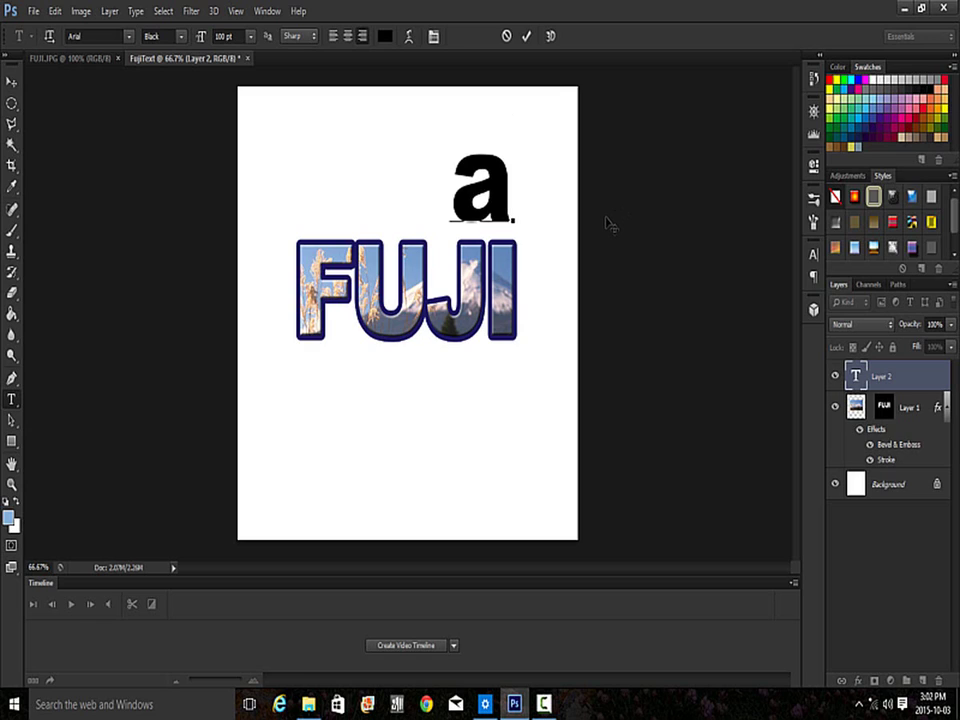
pyautogui.press('BackSpace')
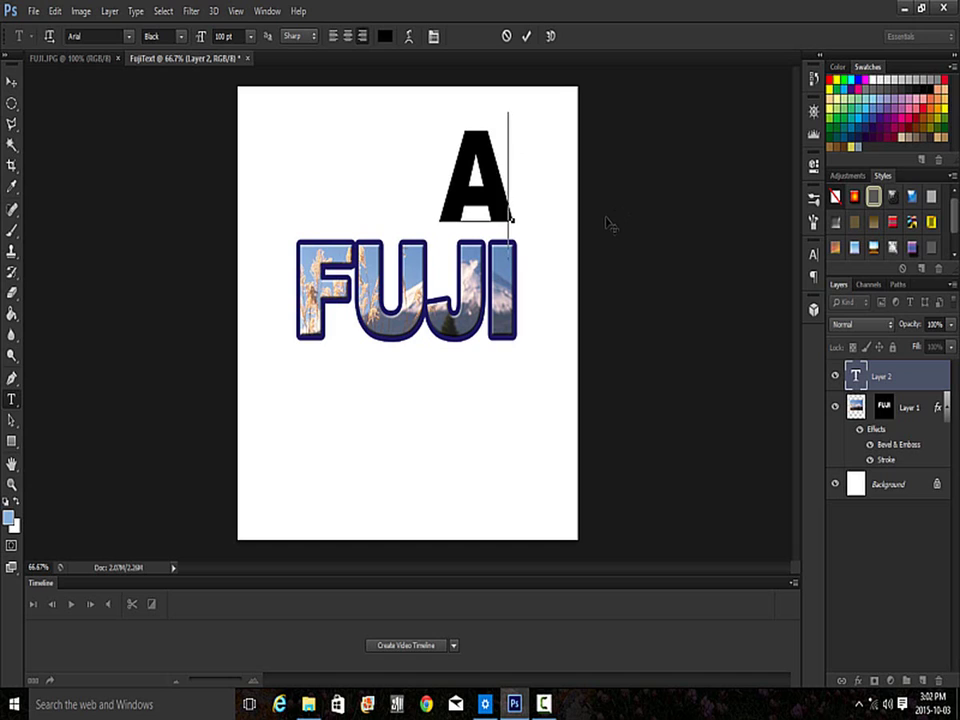
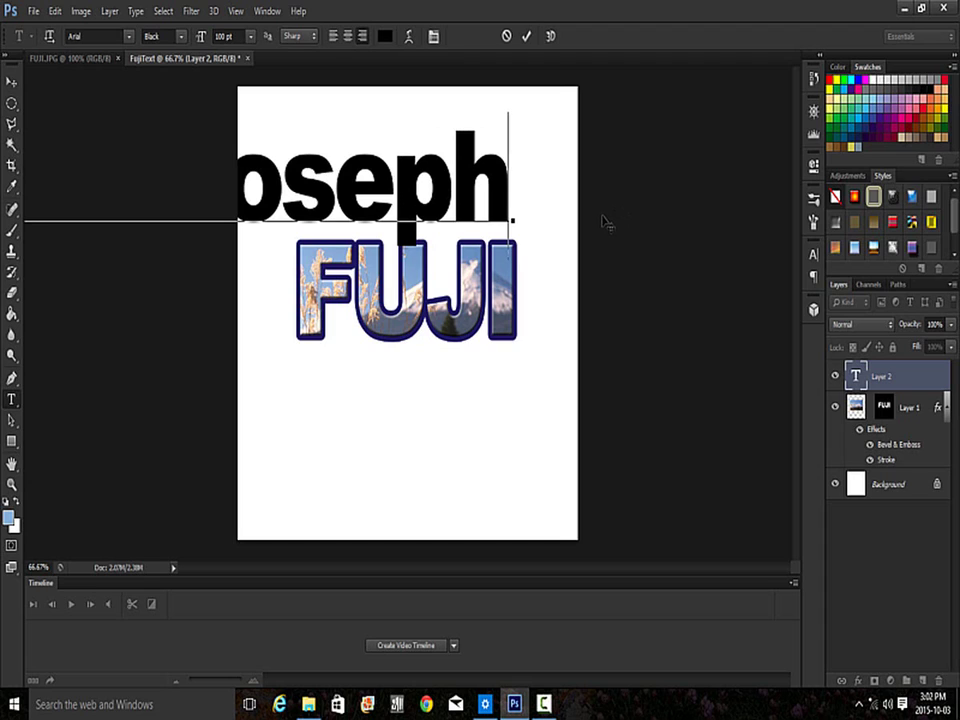
pyautogui.moveTo(513, 184); pyautogui.dragTo(7, 178)
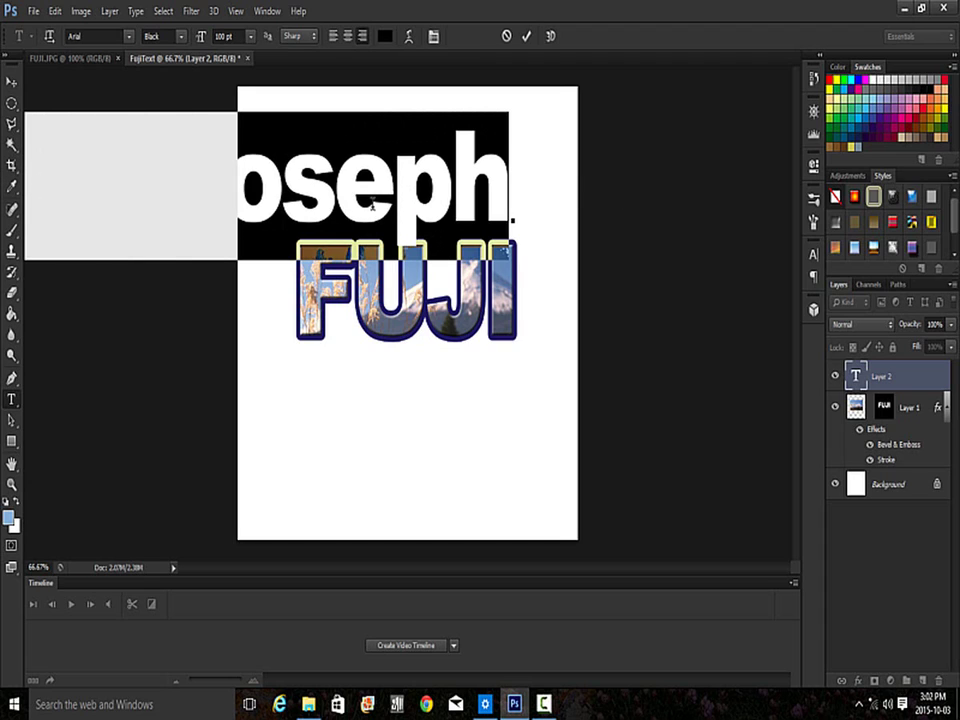
pyautogui.moveTo(513, 218)
pyautogui.mouseDown()
pyautogui.moveTo(743, 227)
pyautogui.moveTo(727, 222)
pyautogui.mouseUp()
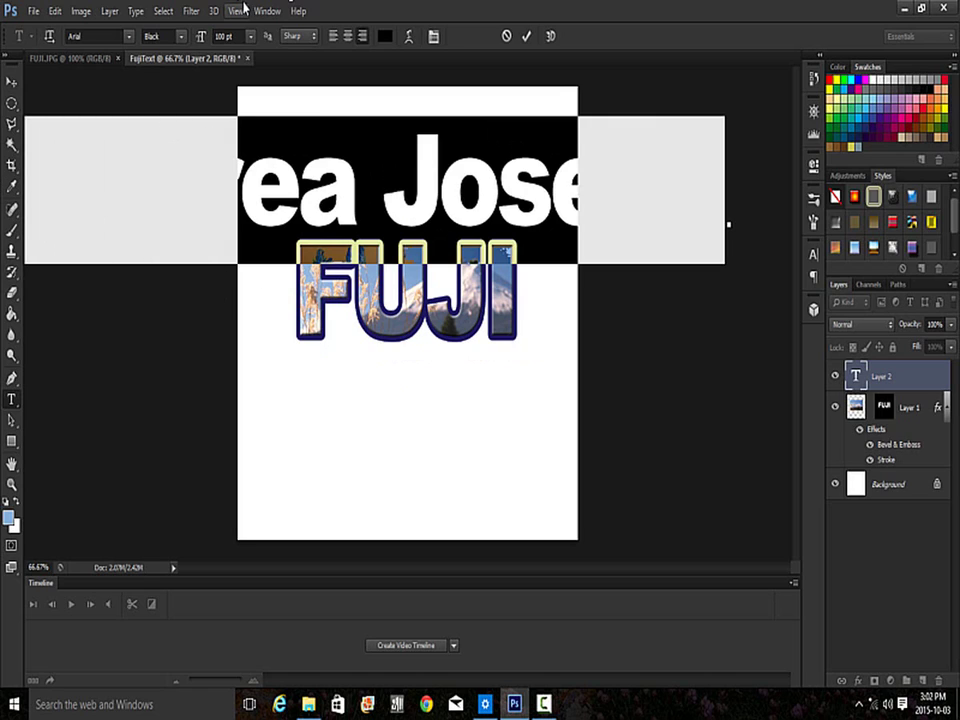
# - Shrink the name to 14 pt and move it onto the page above FUJI
pyautogui.click(250, 36)
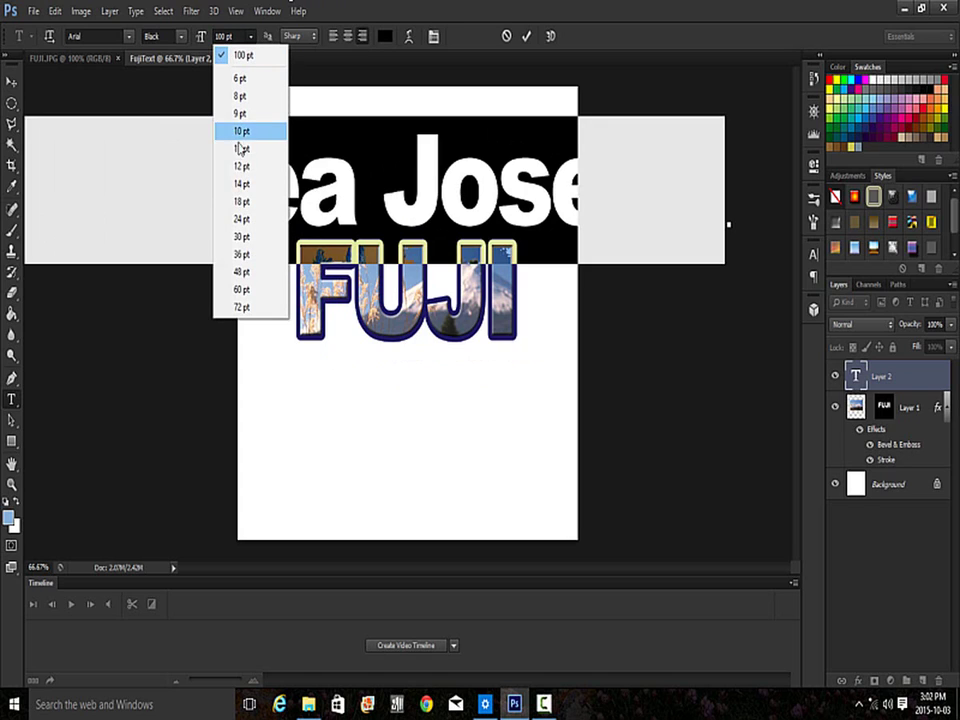
pyautogui.click(240, 184)
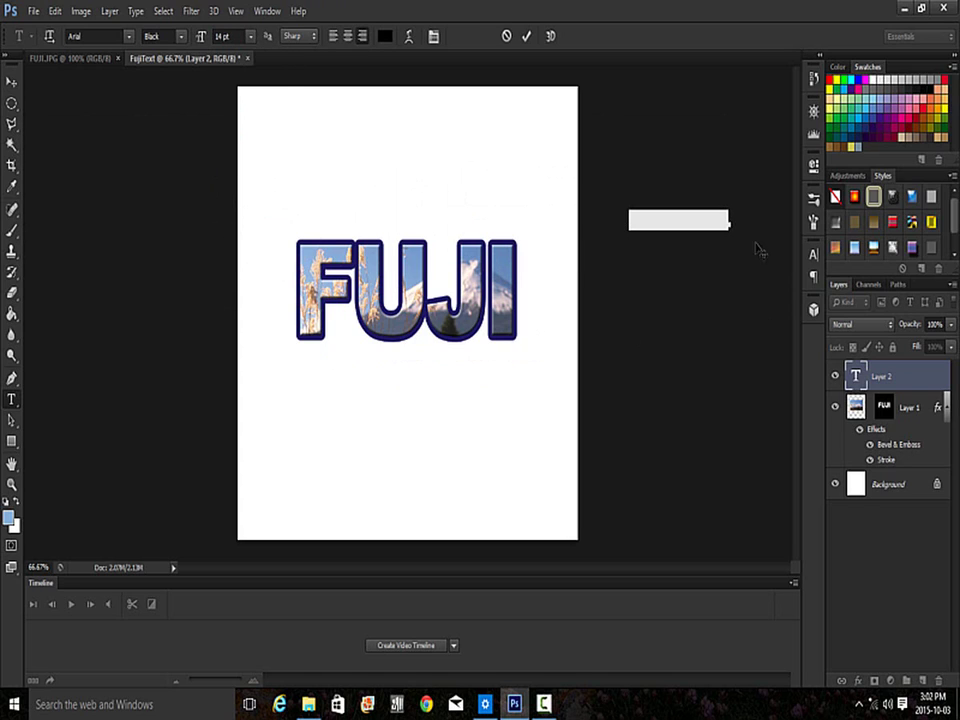
pyautogui.click(700, 234)
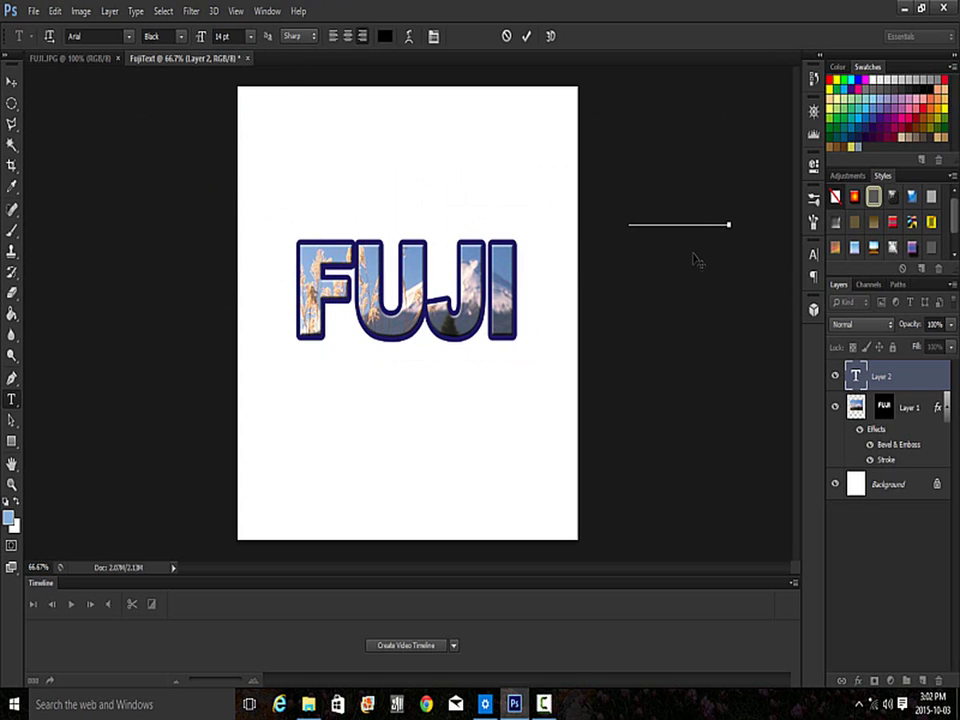
pyautogui.moveTo(697, 260); pyautogui.dragTo(487, 263)
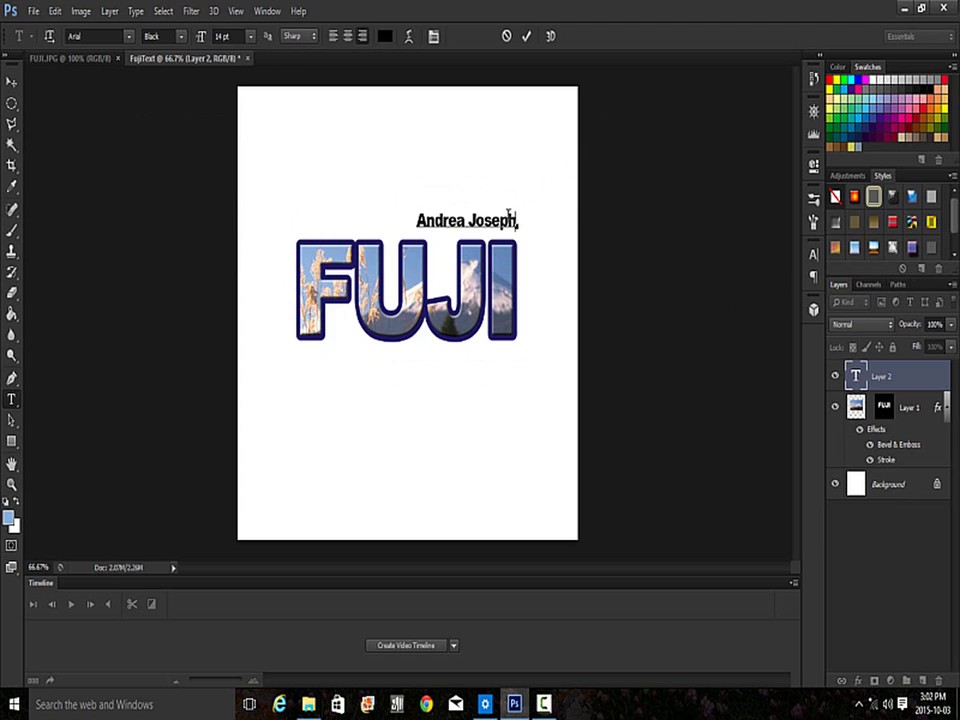
# - Reselect the name, enlarge it to 18 pt and commit the text
pyautogui.moveTo(507, 214); pyautogui.dragTo(411, 216)
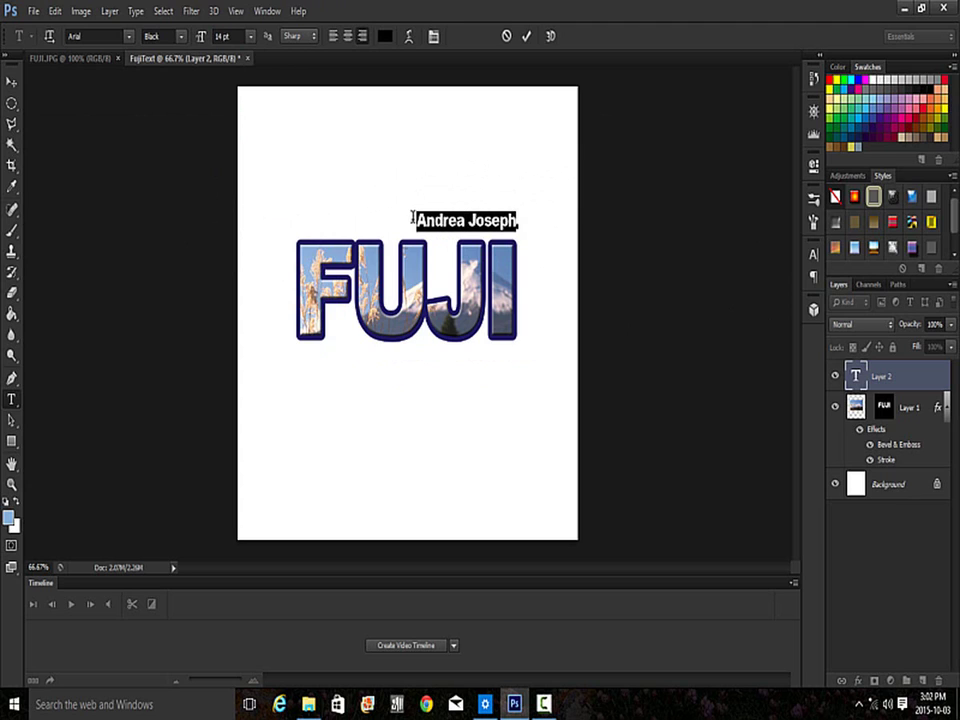
pyautogui.click(251, 36)
pyautogui.click(241, 200)
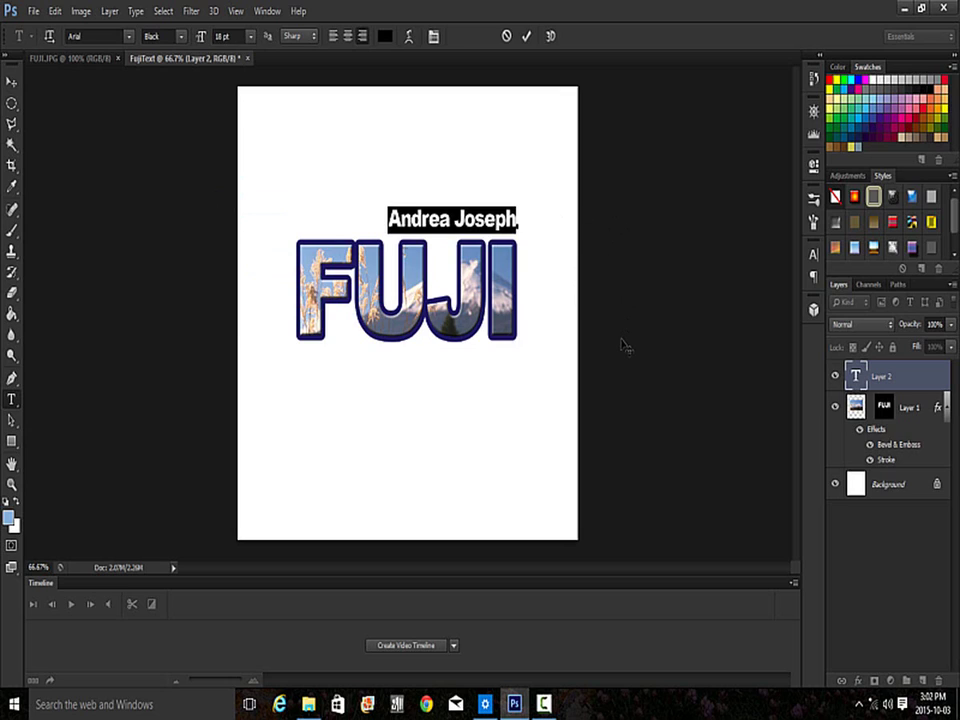
pyautogui.click(527, 36)
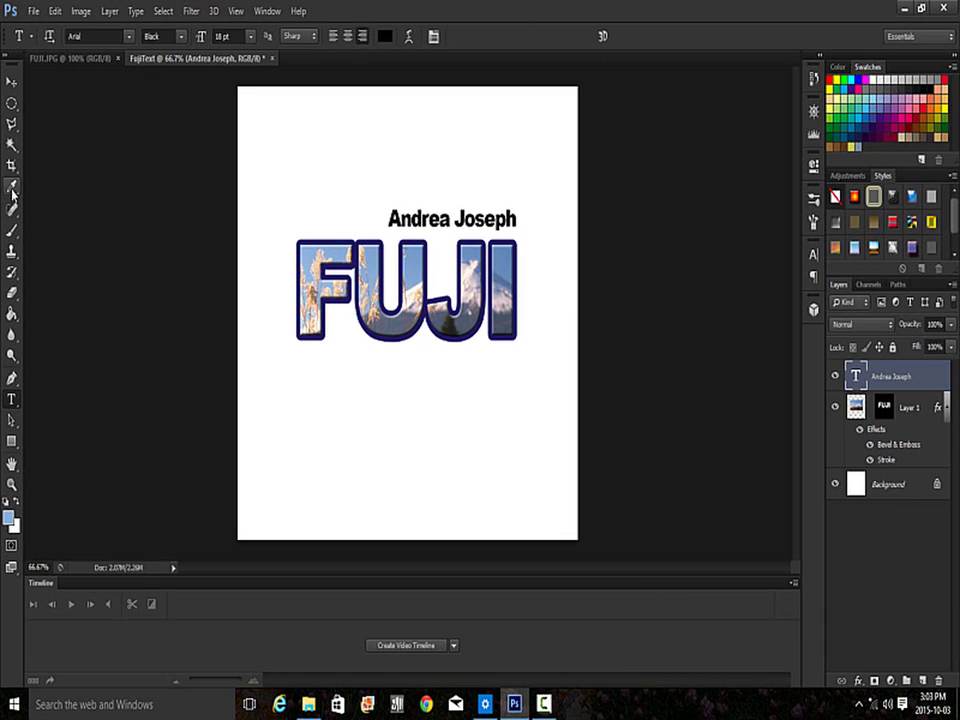
pyautogui.click(12, 189)
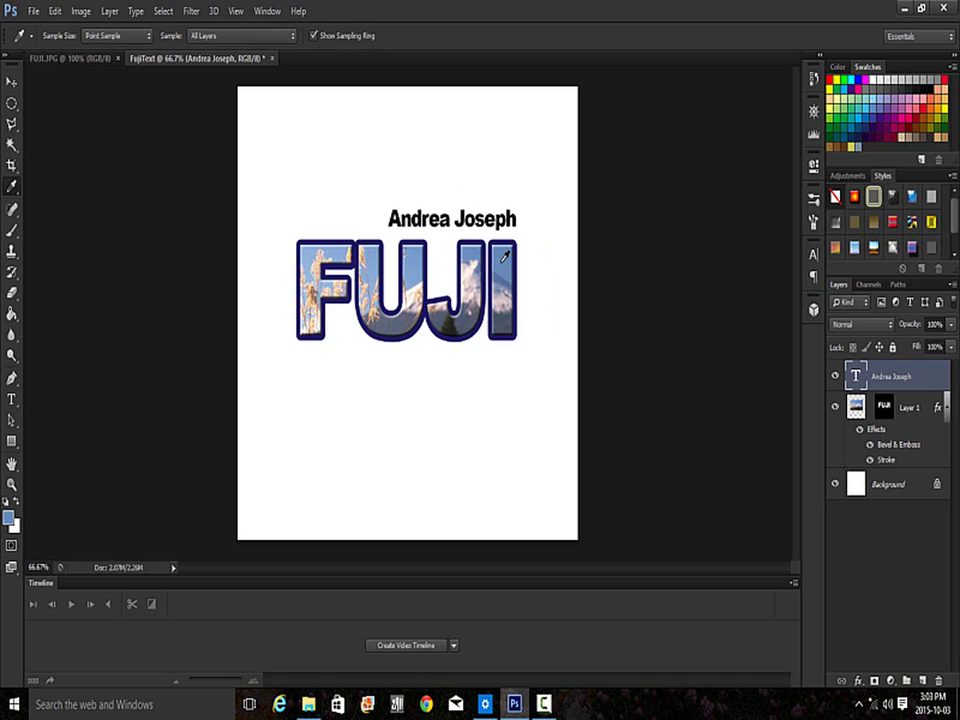
# - Fill the white Background layer with light blue using the Paint Bucket
pyautogui.click(887, 488)
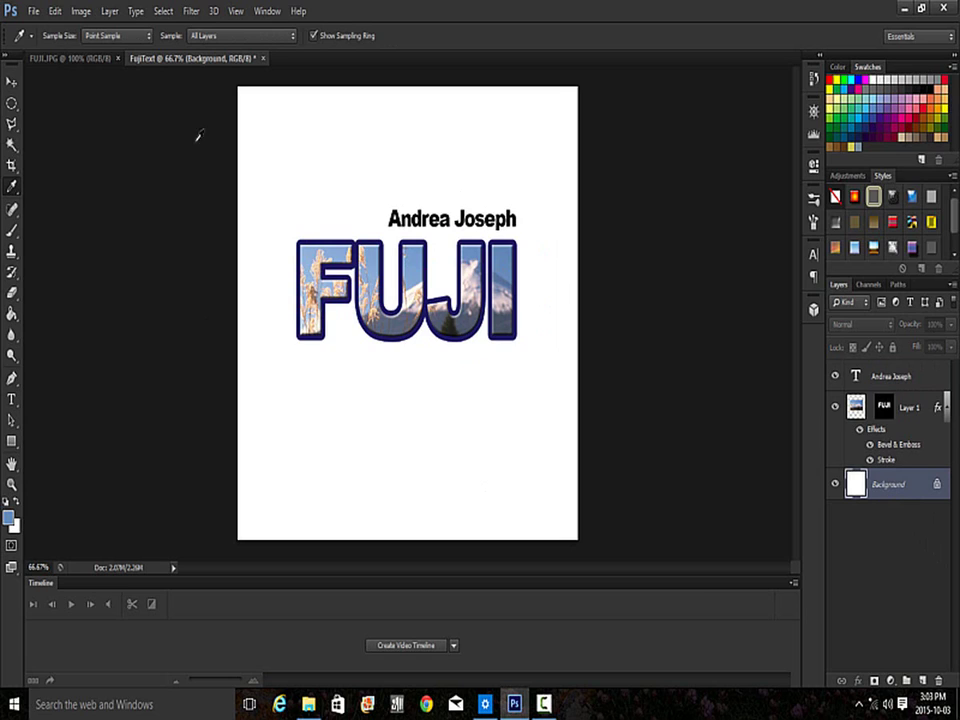
pyautogui.click(12, 316)
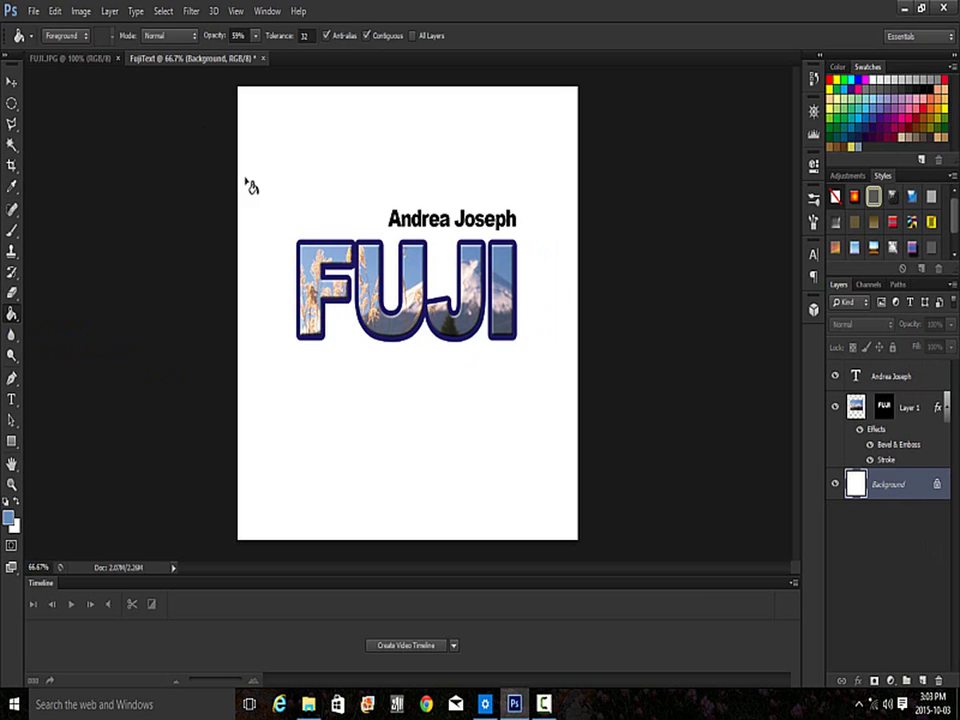
pyautogui.click(270, 158)
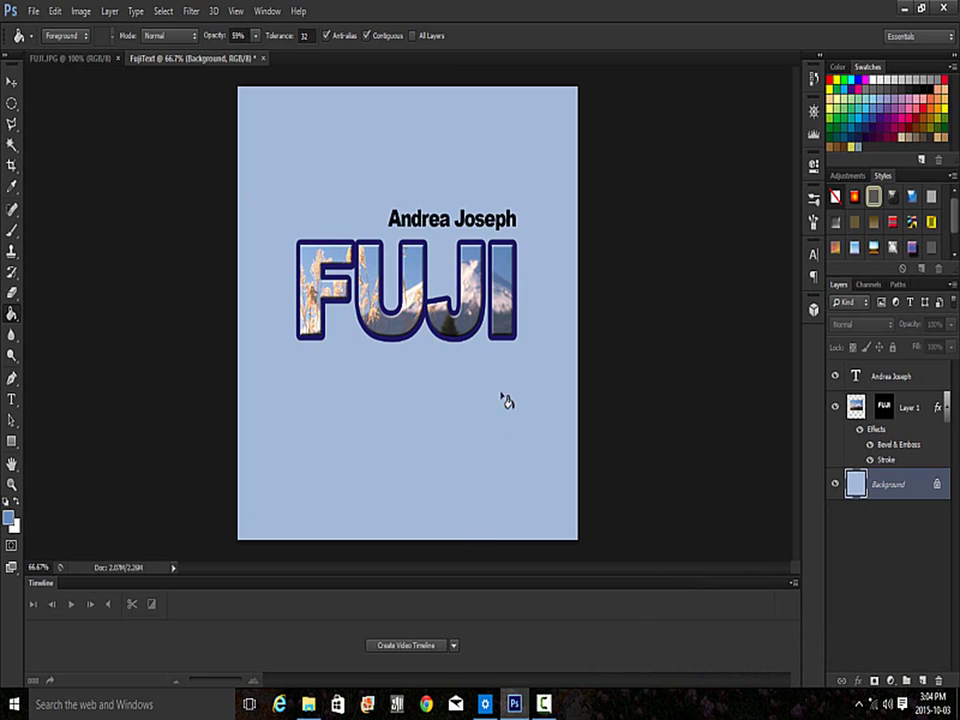
pyautogui.click(12, 230)
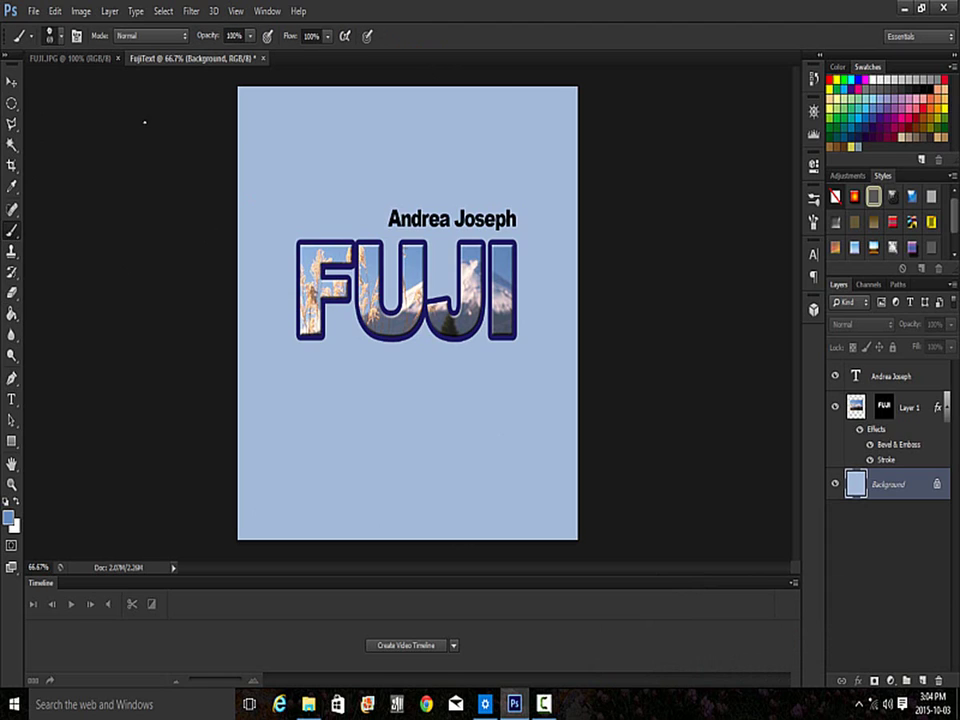
# - Append the Special Effect Brushes set and pick the 69 px Azalea flower brush
pyautogui.click(61, 38)
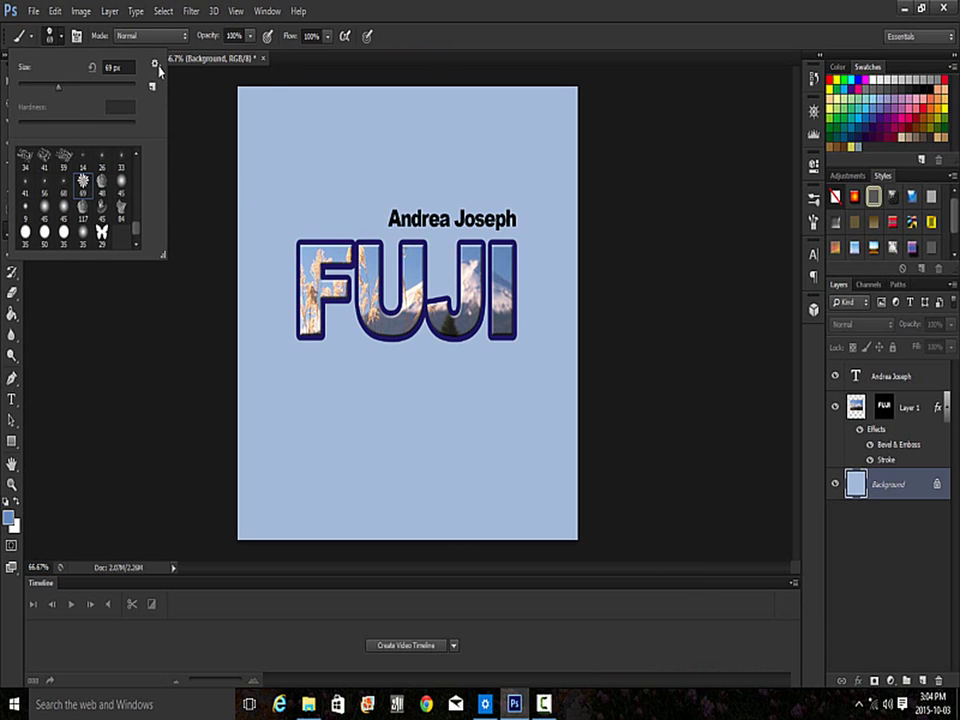
pyautogui.click(155, 64)
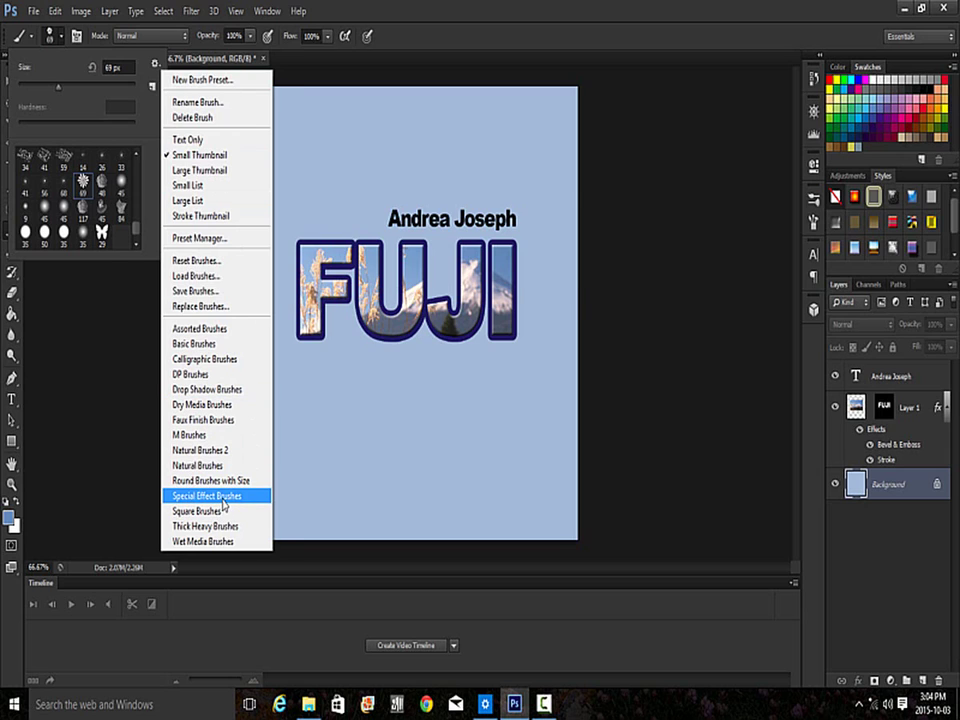
pyautogui.click(222, 497)
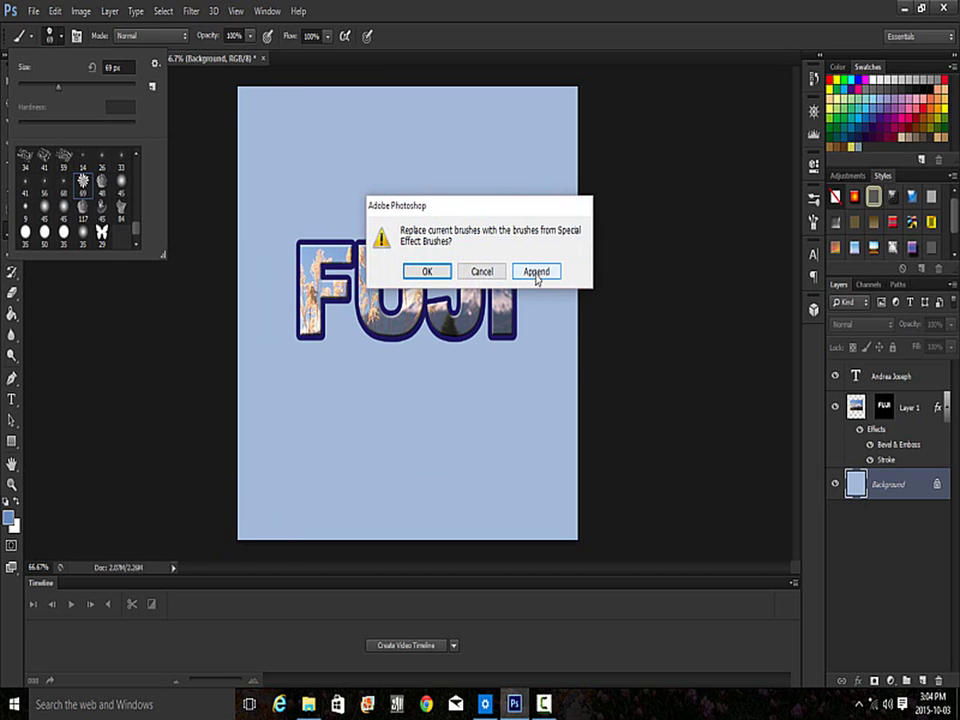
pyautogui.click(536, 272)
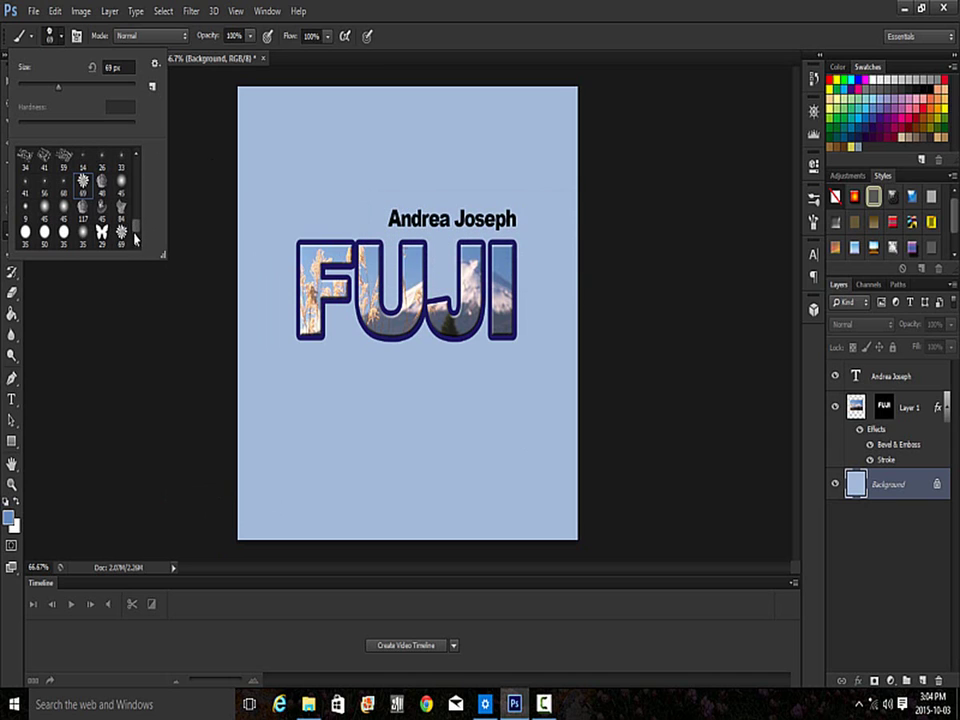
pyautogui.moveTo(135, 235)
pyautogui.mouseDown()
pyautogui.moveTo(137, 193)
pyautogui.moveTo(138, 246)
pyautogui.mouseUp()
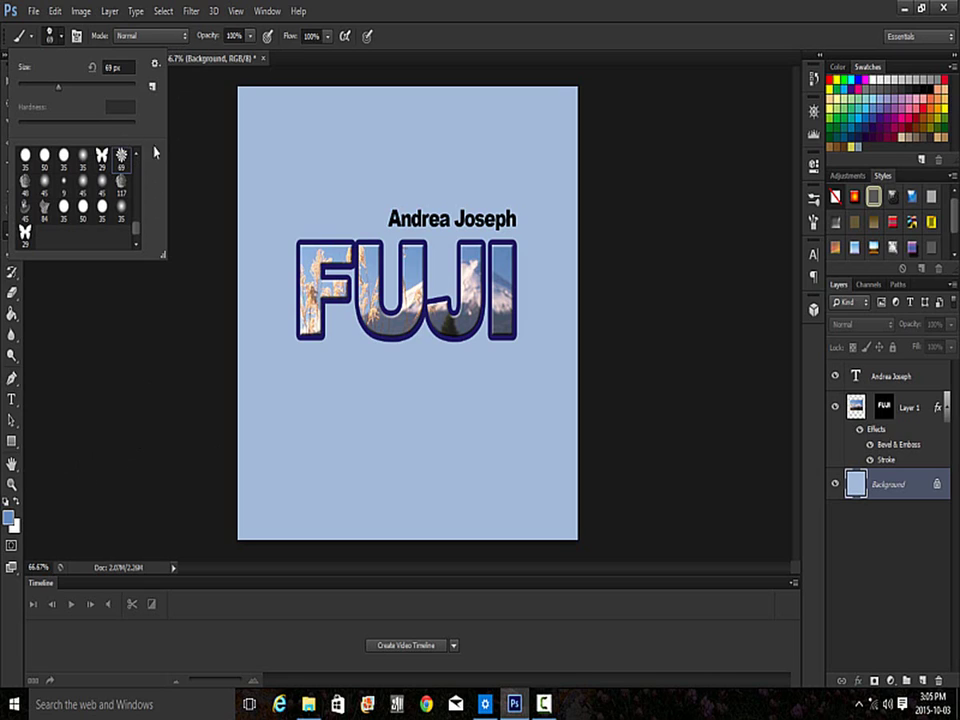
pyautogui.click(60, 37)
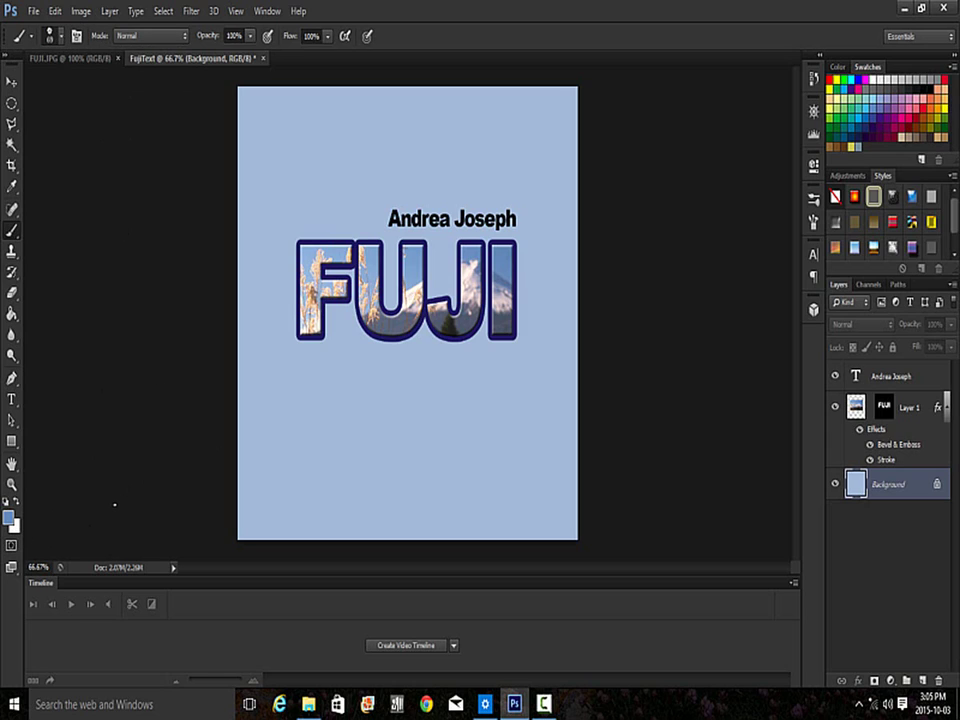
# - Reset to default colours and paint Azalea flowers along the left, bottom, right and top edges
pyautogui.press('d')
pyautogui.moveTo(276, 139)
pyautogui.mouseDown()
pyautogui.moveTo(272, 418)
pyautogui.moveTo(366, 458)
pyautogui.moveTo(312, 513)
pyautogui.moveTo(254, 505)
pyautogui.moveTo(243, 190)
pyautogui.moveTo(325, 95)
pyautogui.moveTo(344, 166)
pyautogui.moveTo(356, 105)
pyautogui.moveTo(534, 127)
pyautogui.moveTo(568, 199)
pyautogui.moveTo(563, 344)
pyautogui.moveTo(540, 436)
pyautogui.moveTo(485, 471)
pyautogui.moveTo(388, 434)
pyautogui.moveTo(495, 512)
pyautogui.moveTo(567, 505)
pyautogui.moveTo(568, 385)
pyautogui.moveTo(405, 530)
pyautogui.moveTo(580, 469)
pyautogui.moveTo(557, 215)
pyautogui.moveTo(563, 150)
pyautogui.moveTo(510, 100)
pyautogui.mouseUp()
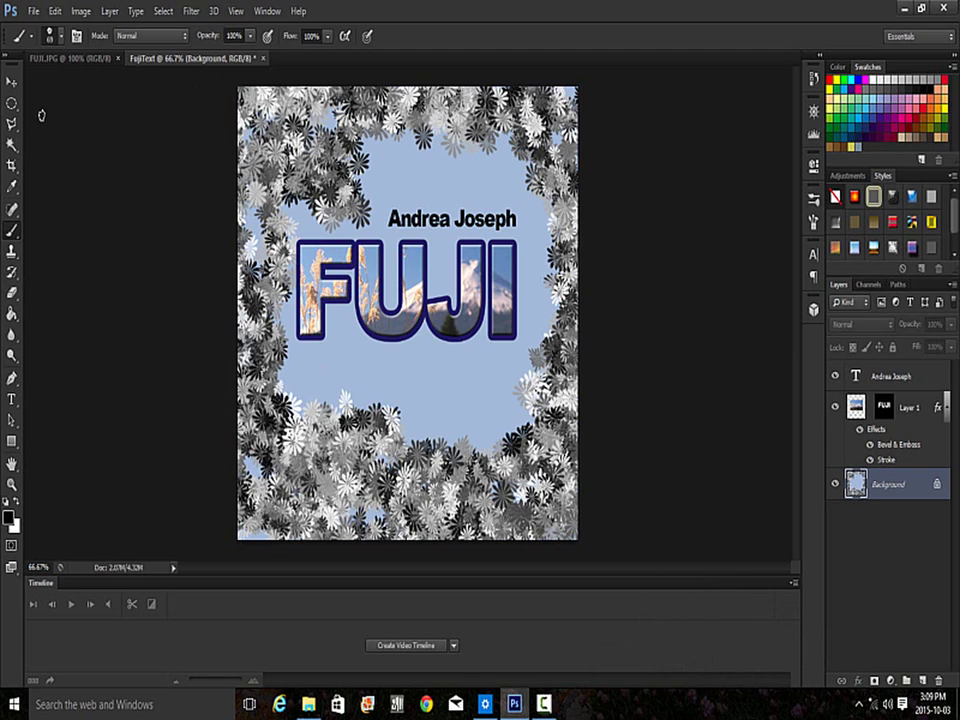
pyautogui.click(12, 165)
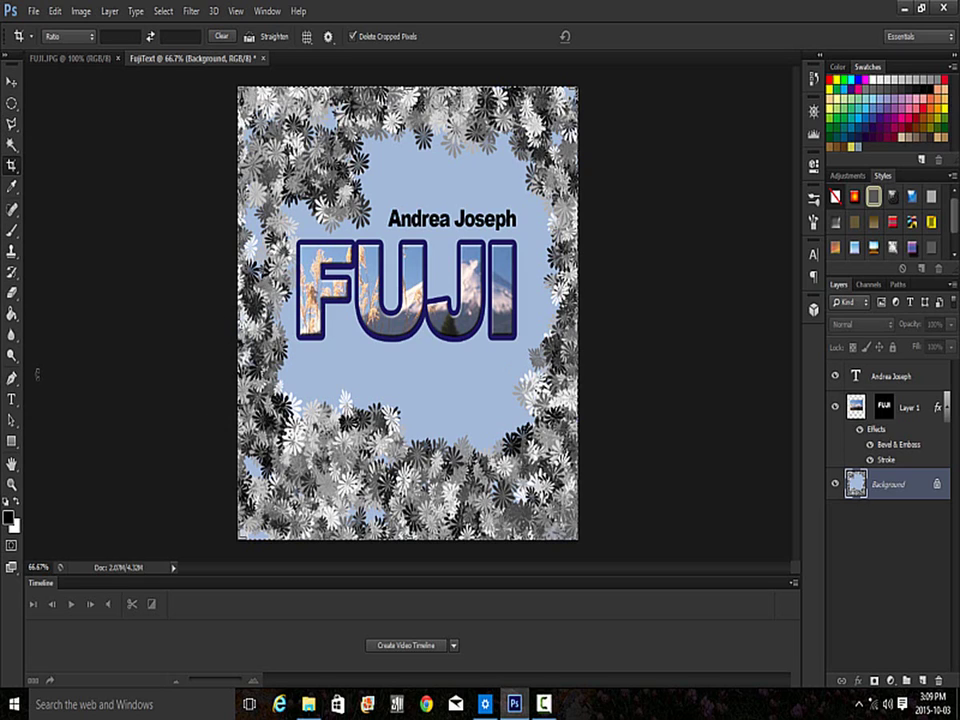
pyautogui.press('b')
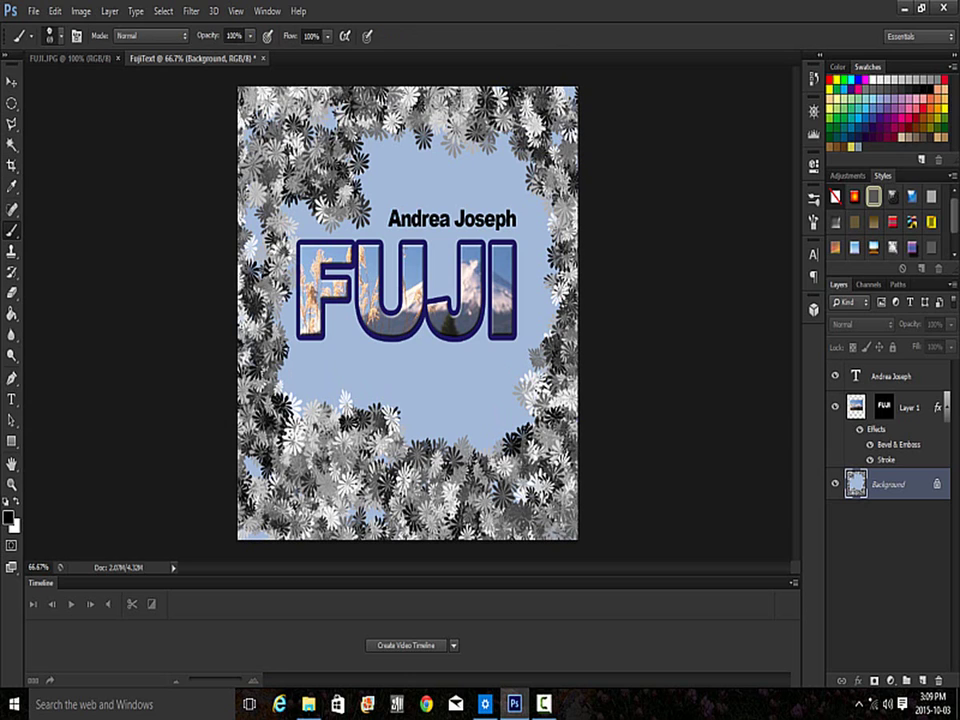
pyautogui.moveTo(250, 405); pyautogui.dragTo(430, 385)
pyautogui.moveTo(548, 238)
pyautogui.mouseDown()
pyautogui.moveTo(560, 290)
pyautogui.moveTo(550, 340)
pyautogui.mouseUp()
pyautogui.moveTo(480, 170); pyautogui.dragTo(300, 100)
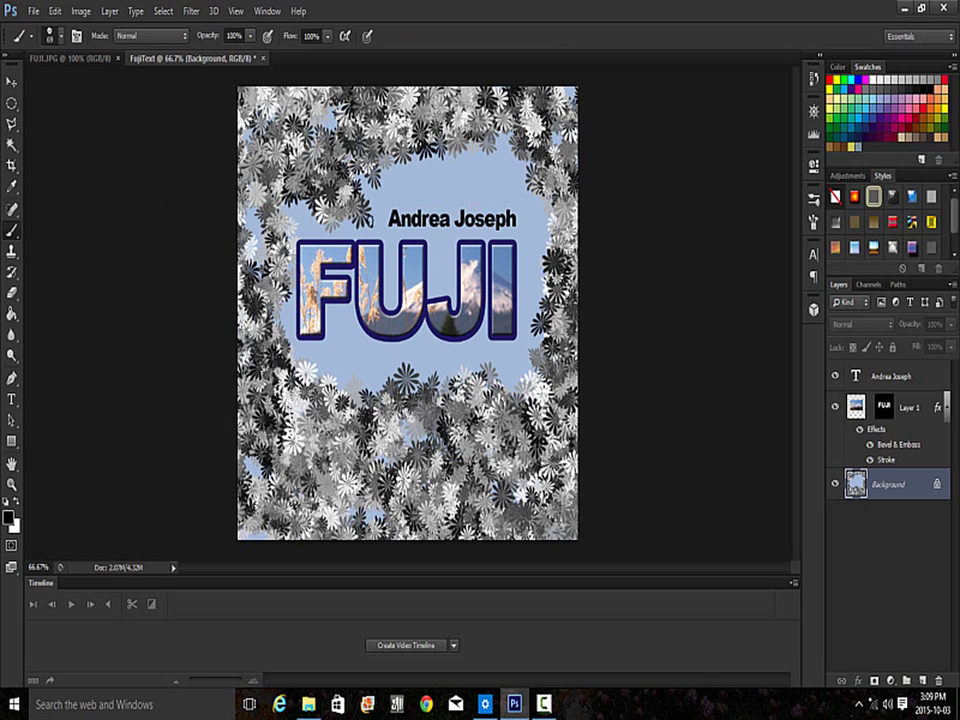
# - Recolour the author's name text to white (RGB 255/255/255) and commit the edit
pyautogui.click(12, 398)
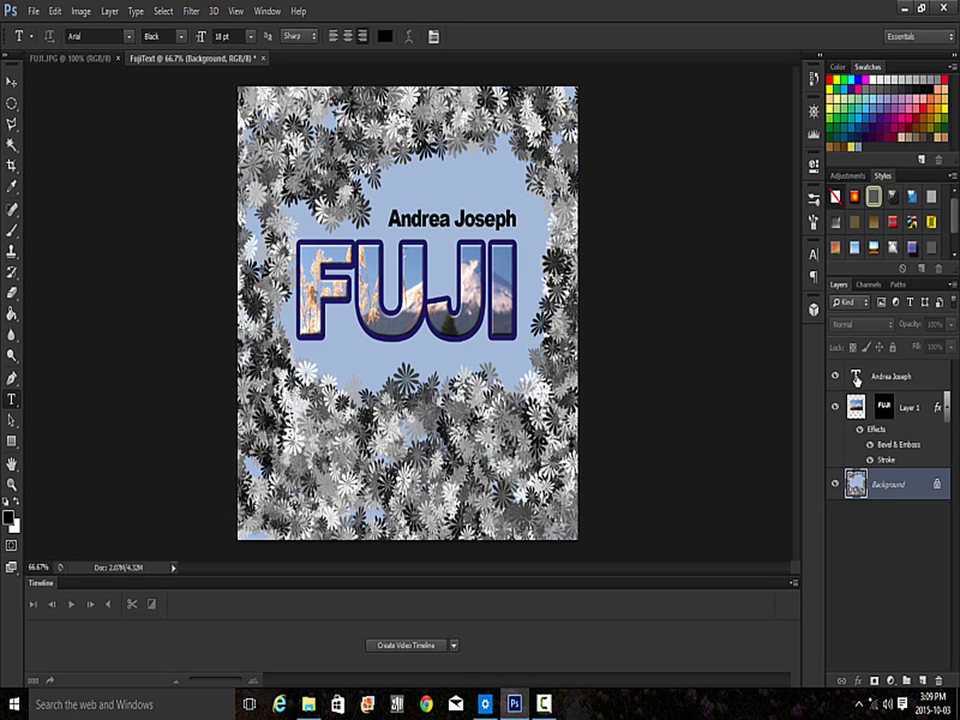
pyautogui.click(857, 378)
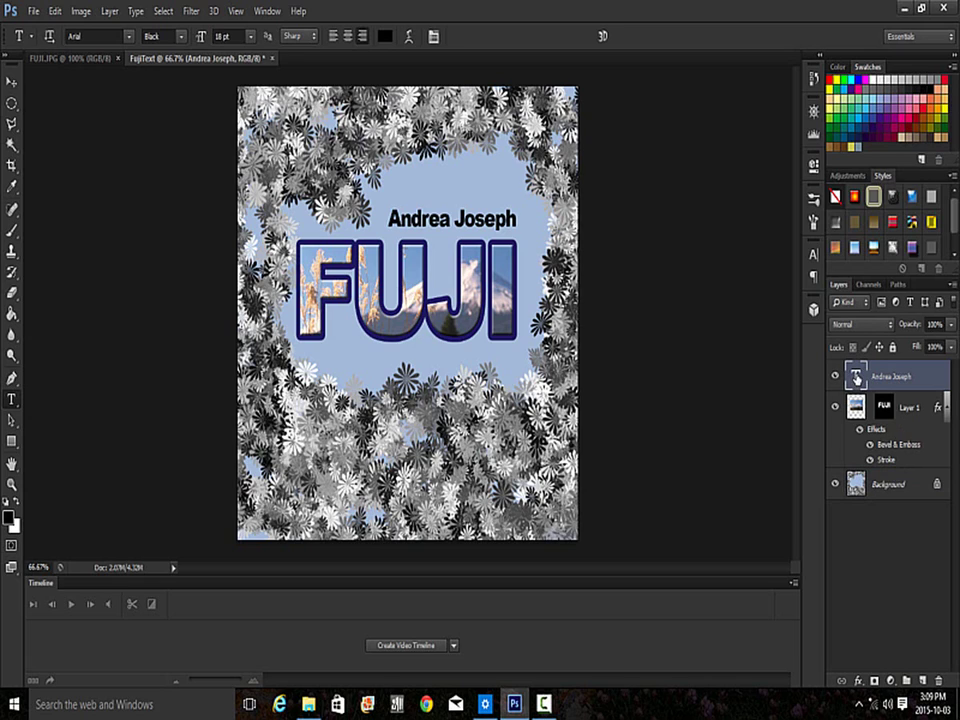
pyautogui.doubleClick(857, 376)
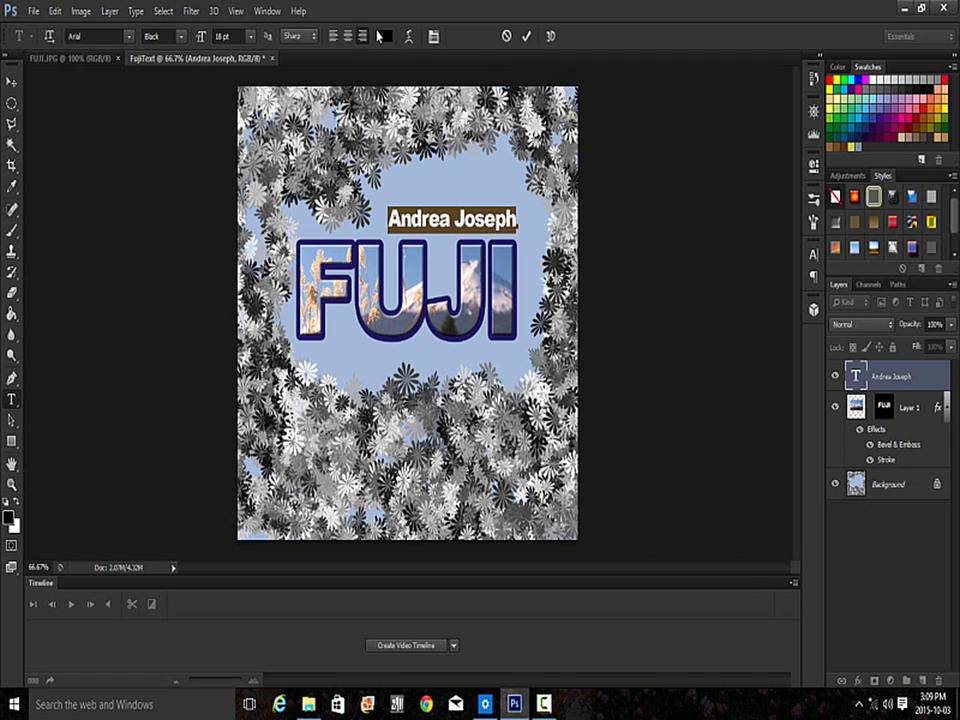
pyautogui.click(385, 36)
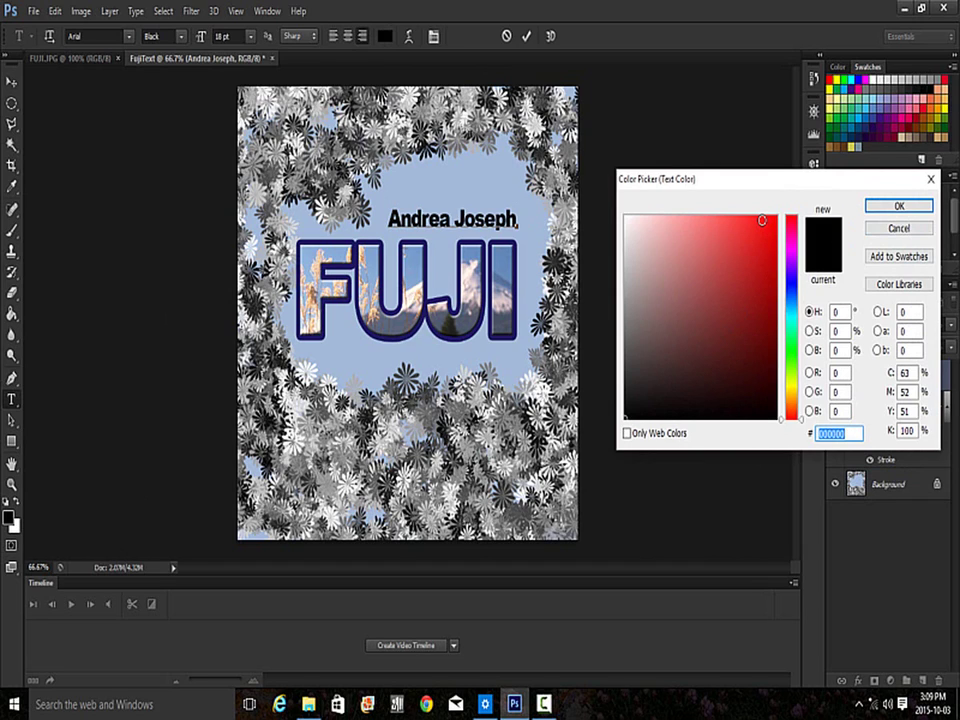
pyautogui.click(840, 372)
pyautogui.write('255')
pyautogui.press('Tab')
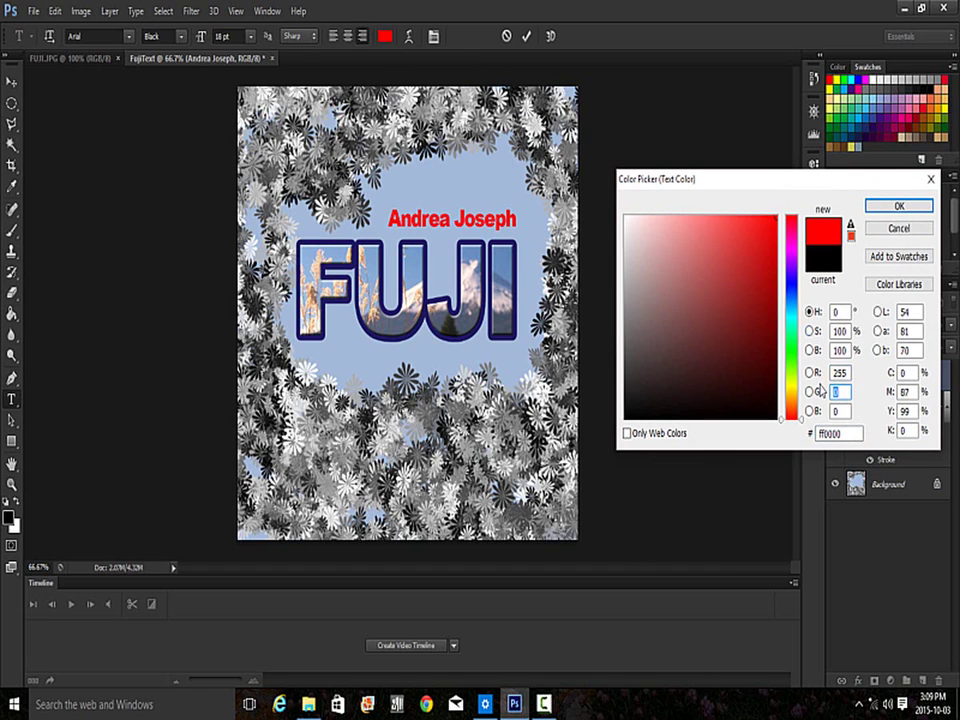
pyautogui.write('255')
pyautogui.press('Tab')
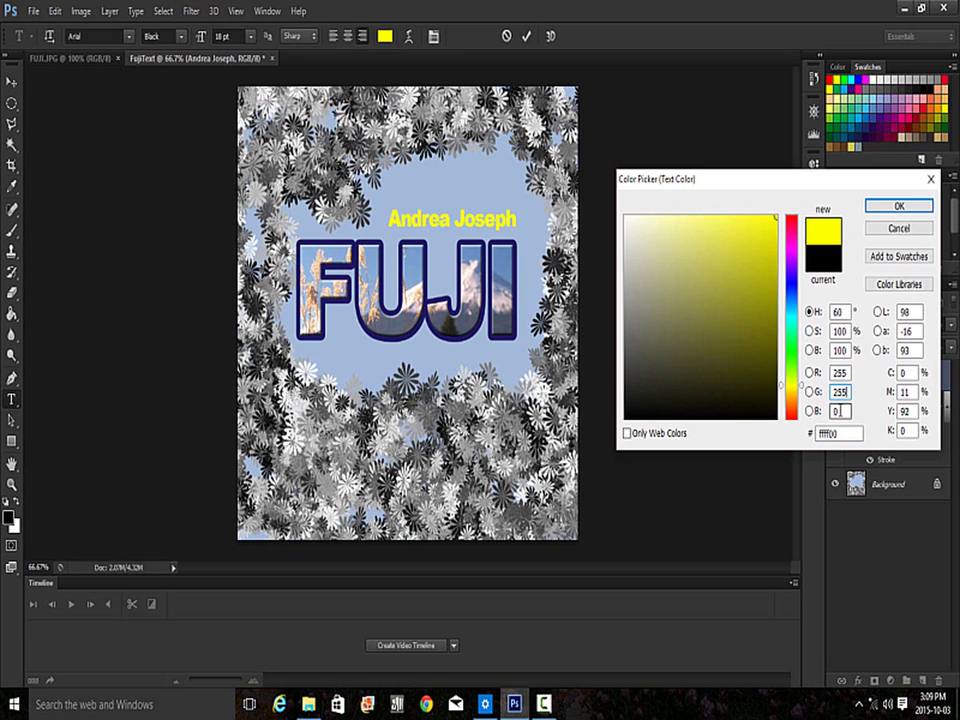
pyautogui.write('255')
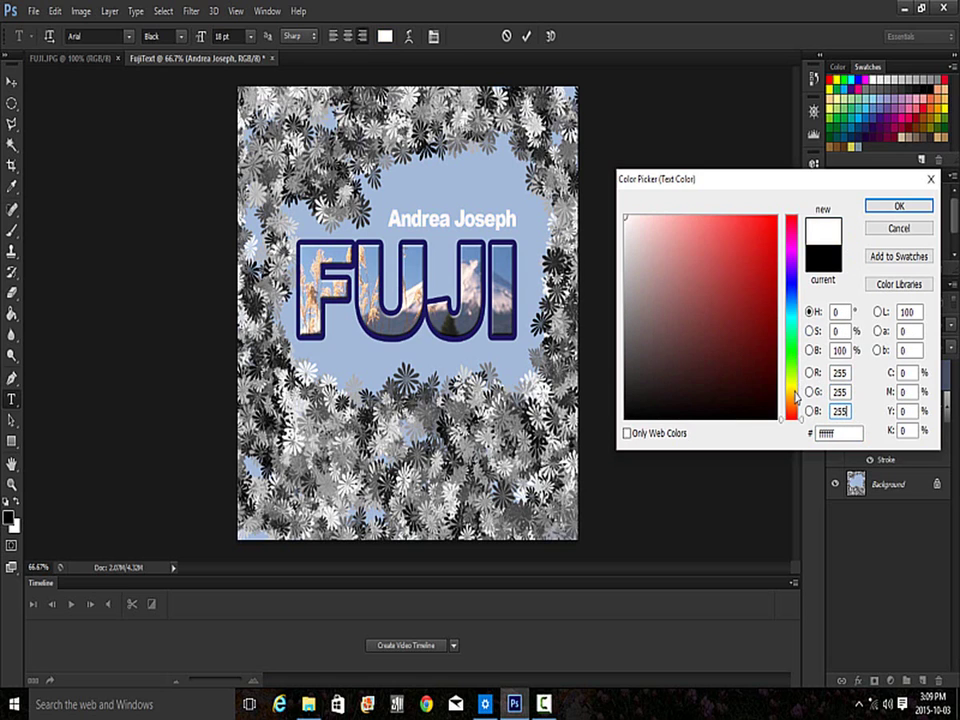
pyautogui.press('Return')
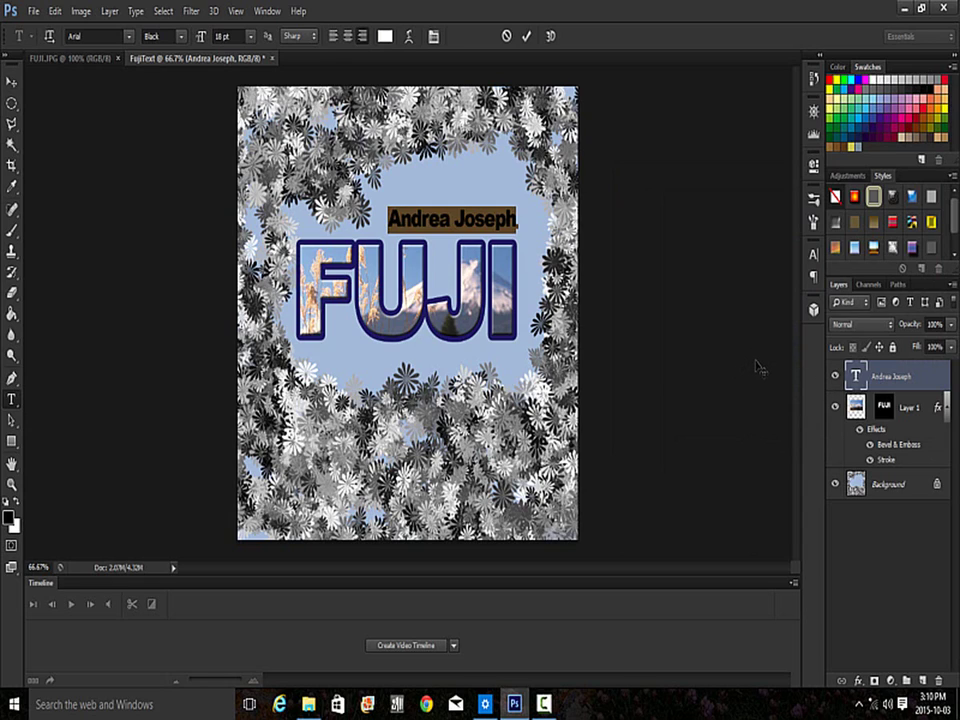
pyautogui.click(526, 36)
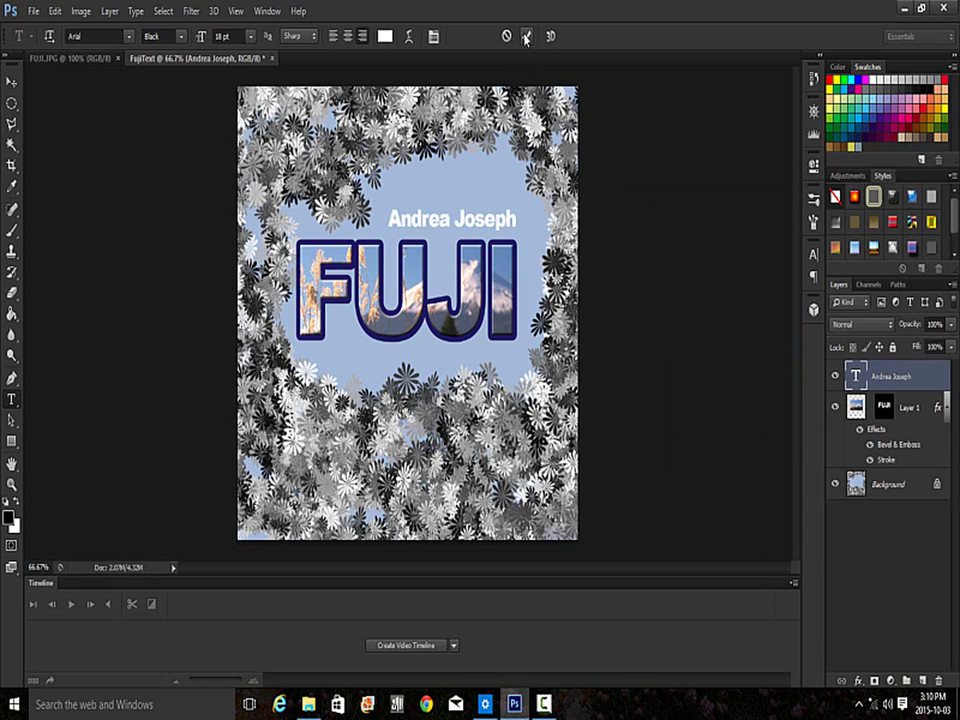
# - Apply a Drop Shadow with default settings to the white name text layer
pyautogui.click(859, 684)
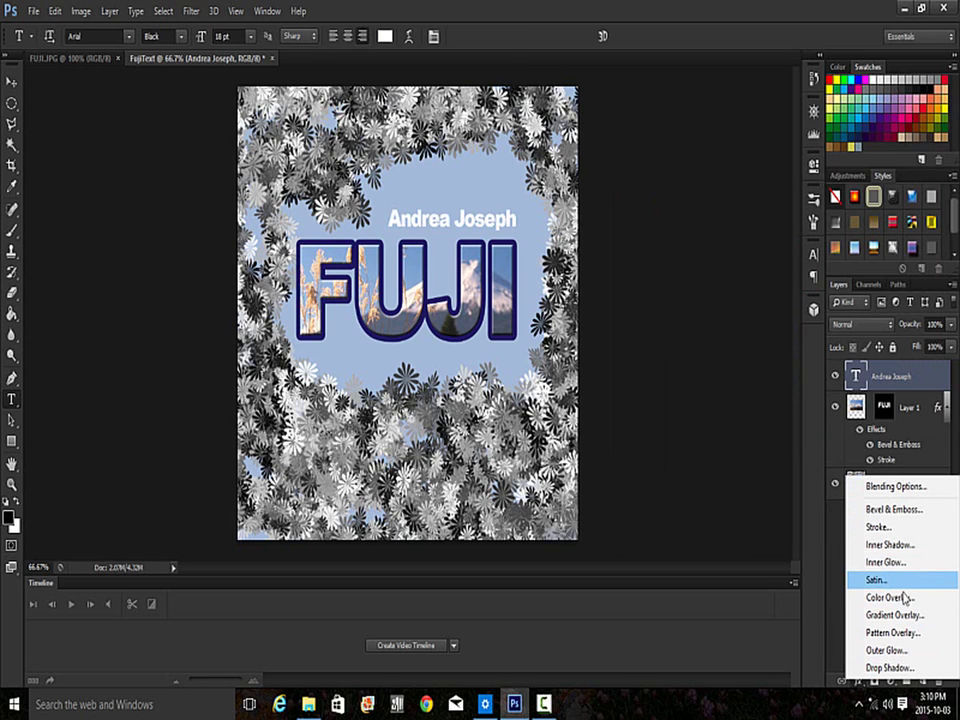
pyautogui.click(900, 667)
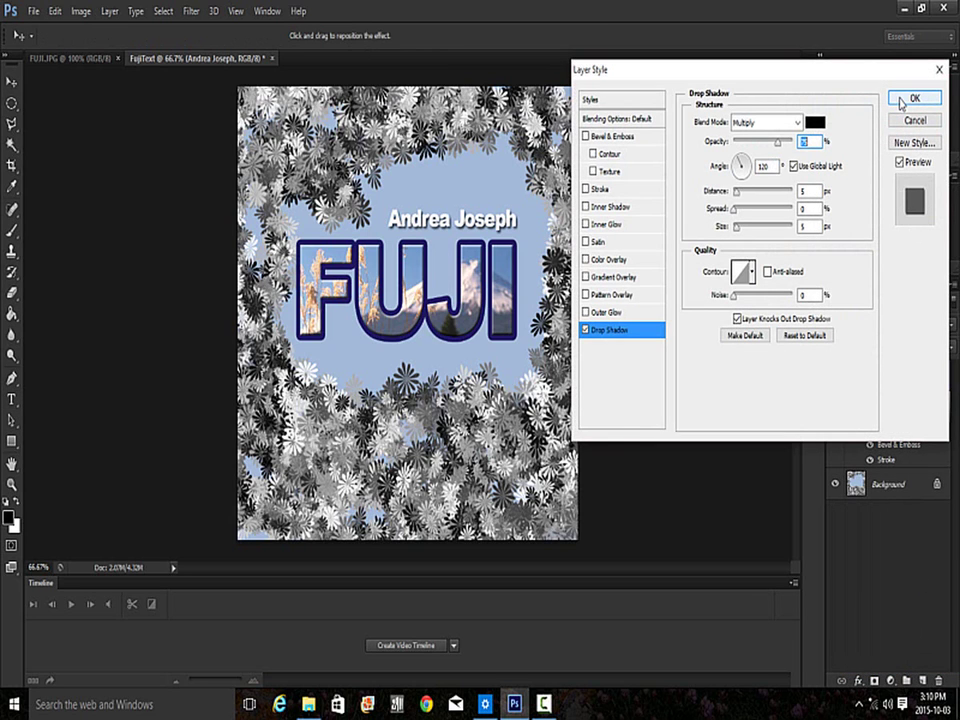
pyautogui.click(901, 100)
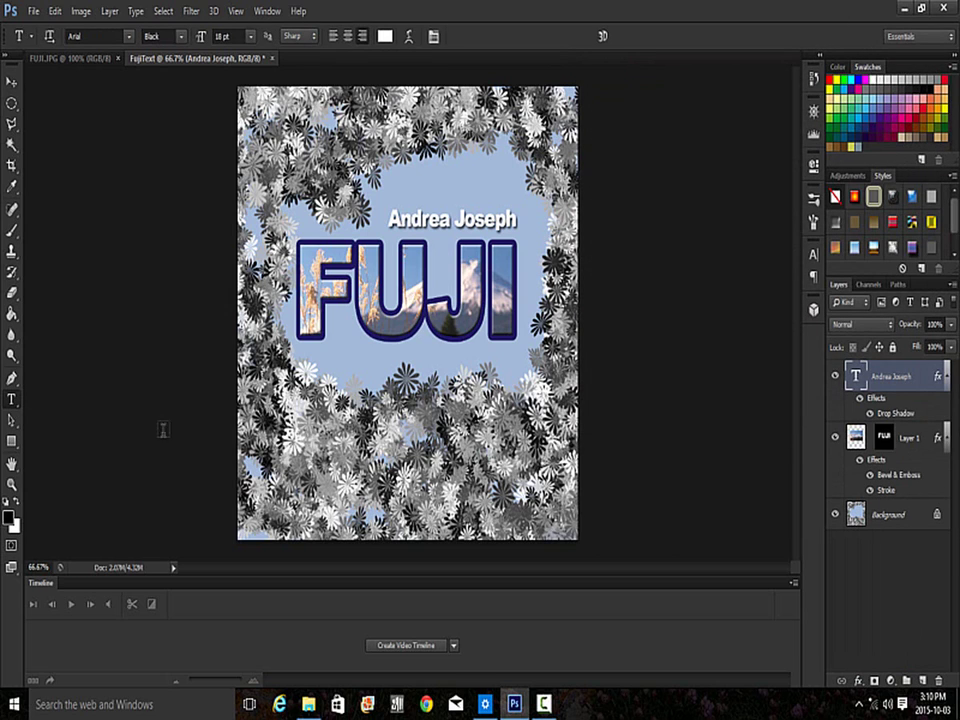
# - Draw a crop box around the name and FUJI, extending its bottom edge slightly
pyautogui.click(12, 168)
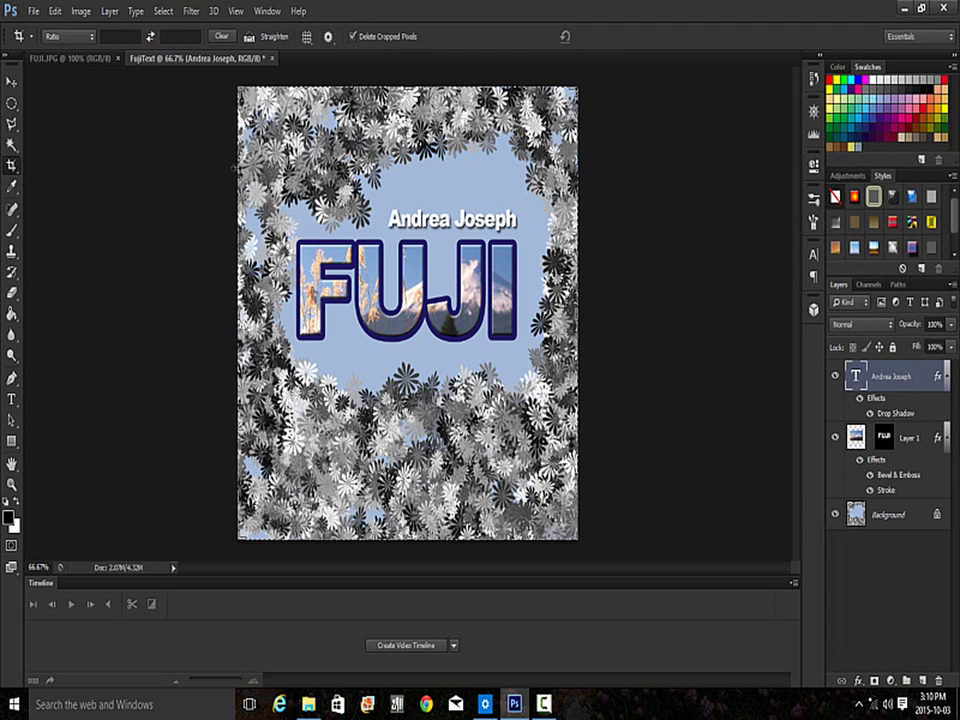
pyautogui.moveTo(236, 168); pyautogui.dragTo(566, 378)
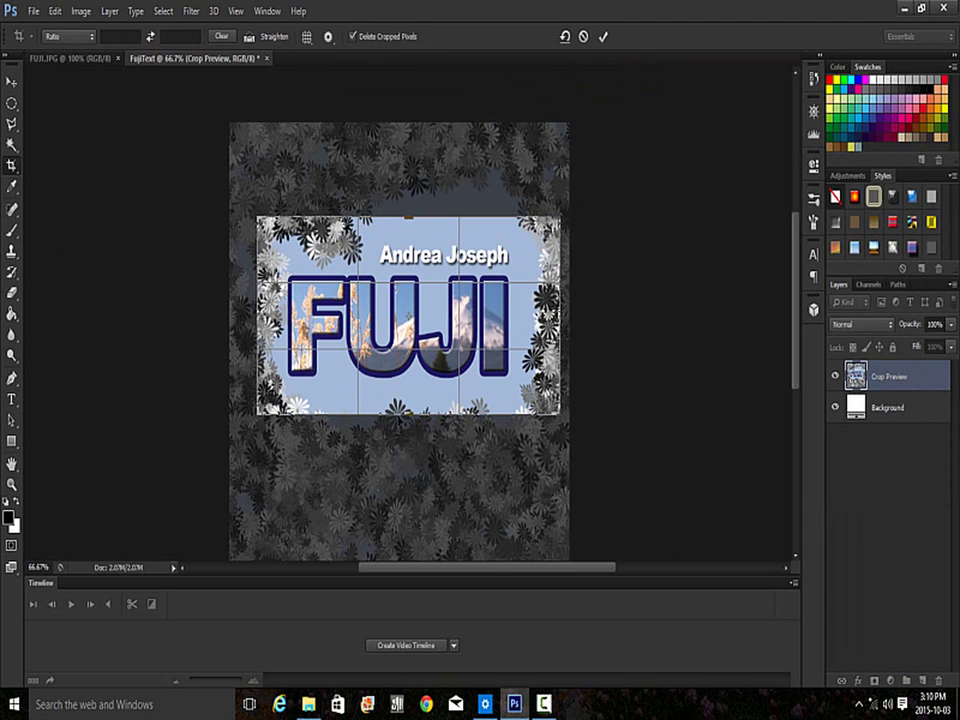
pyautogui.moveTo(408, 414); pyautogui.dragTo(406, 426)
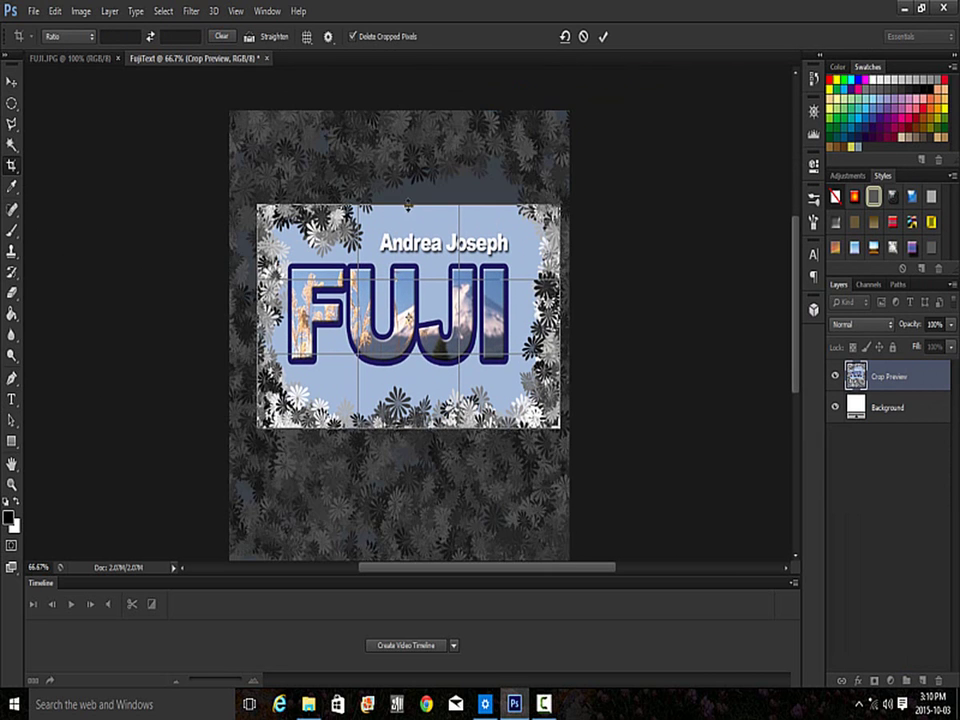
pyautogui.moveTo(408, 204)
pyautogui.mouseDown()
pyautogui.moveTo(408, 196)
pyautogui.moveTo(408, 204)
pyautogui.mouseUp()
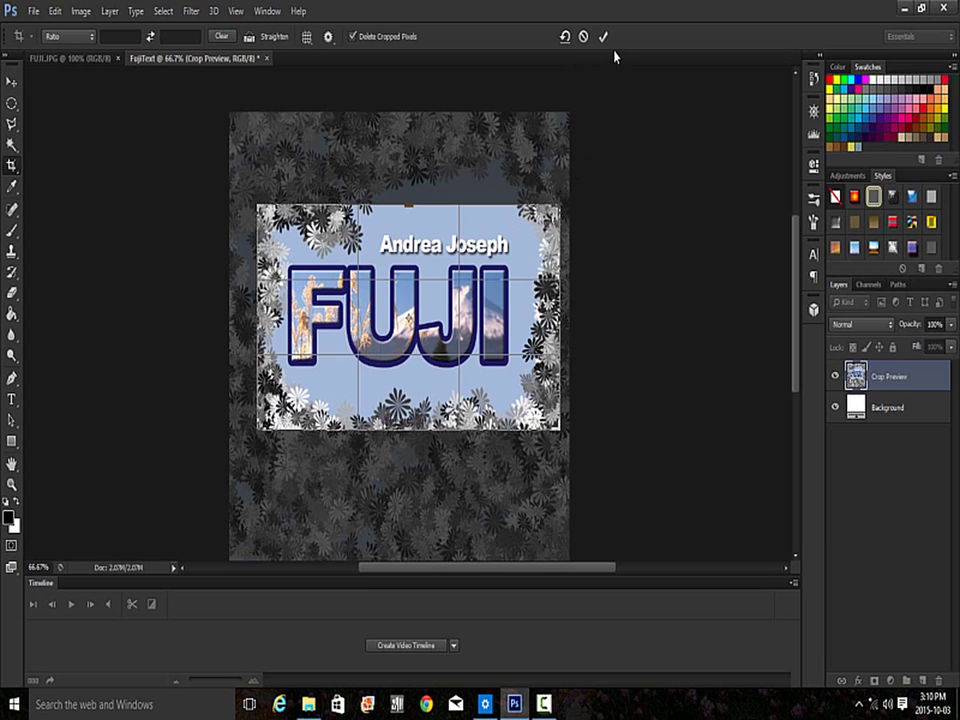